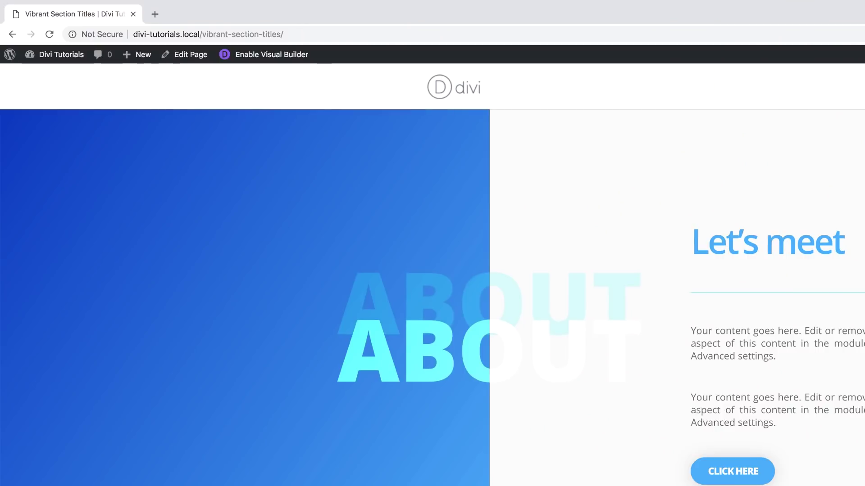
scroll(432, 271, "down", 7)
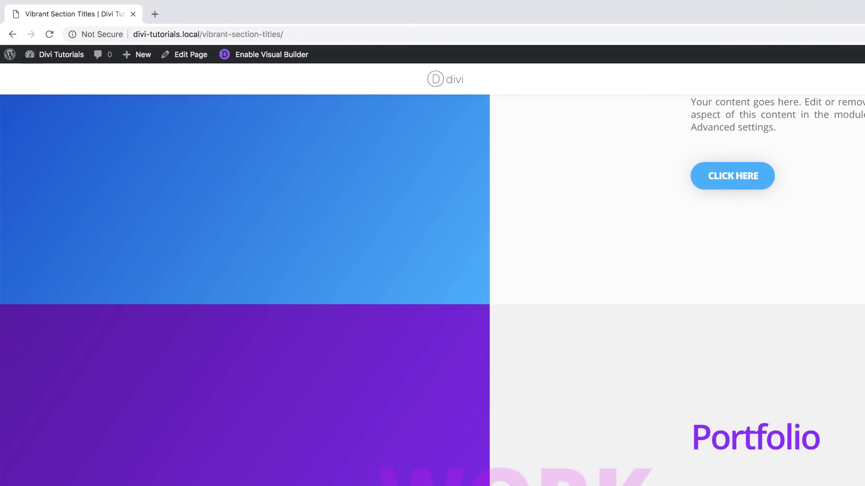
scroll(433, 290, "up", 5)
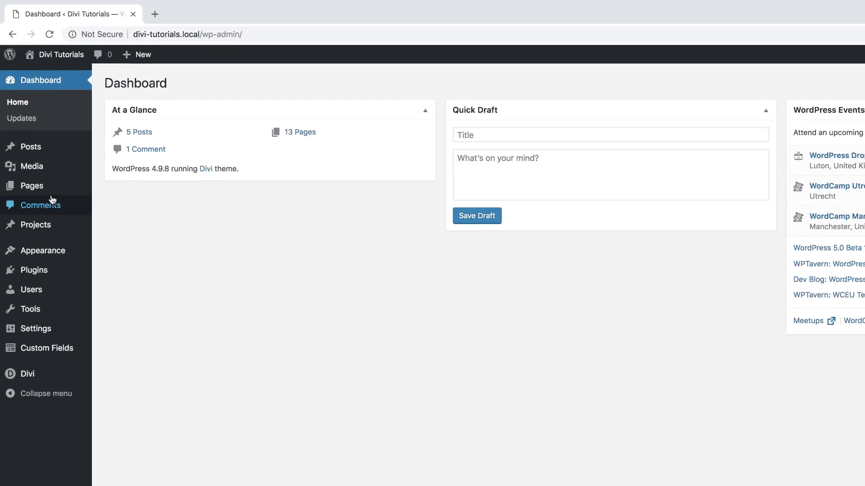
Add a new WordPress page and title it "Vibrant Section Titles".
mouse_move(55, 187)
left_click(119, 205)
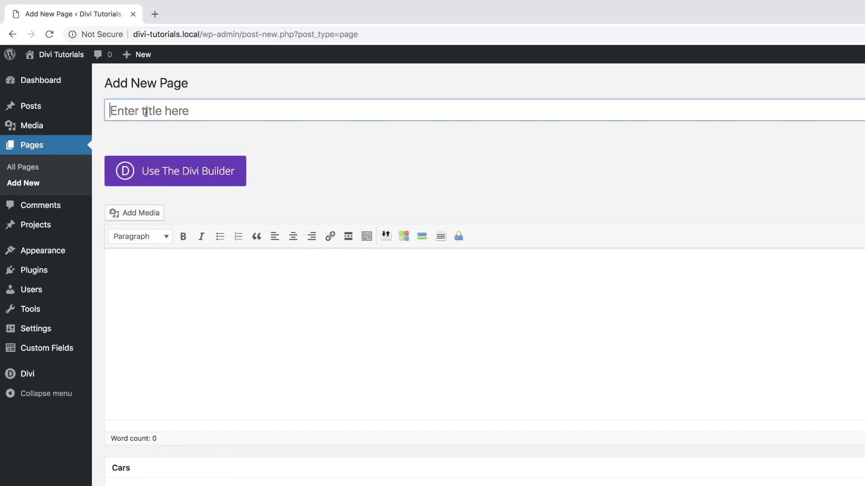
type("Vibrant Section Titles")
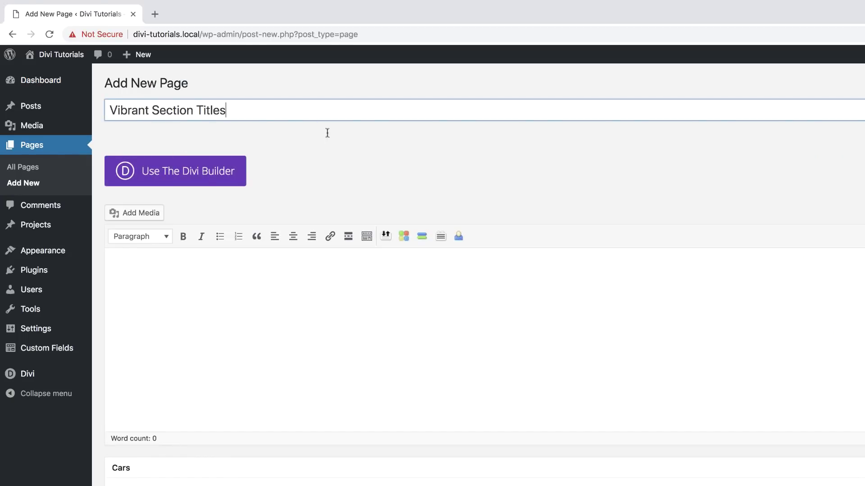
Enable the Divi Builder for the page, switch to the Visual Builder and build from scratch, dismissing the row layout chooser.
left_click(182, 179)
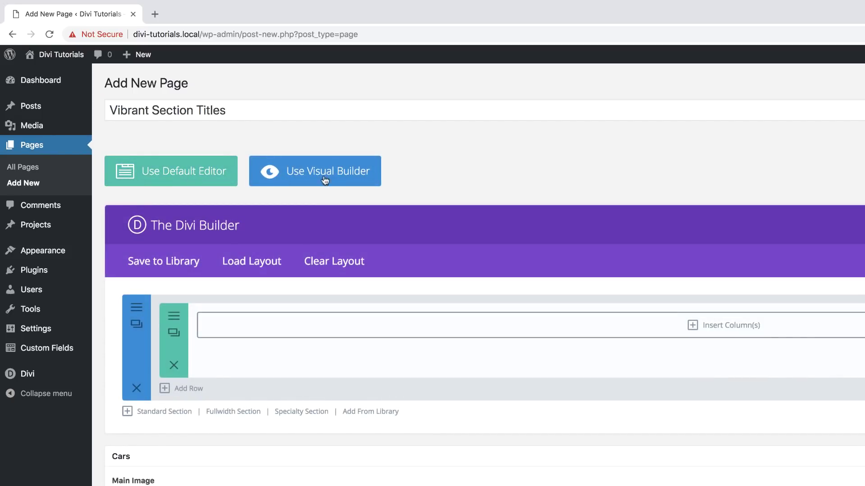
left_click(323, 176)
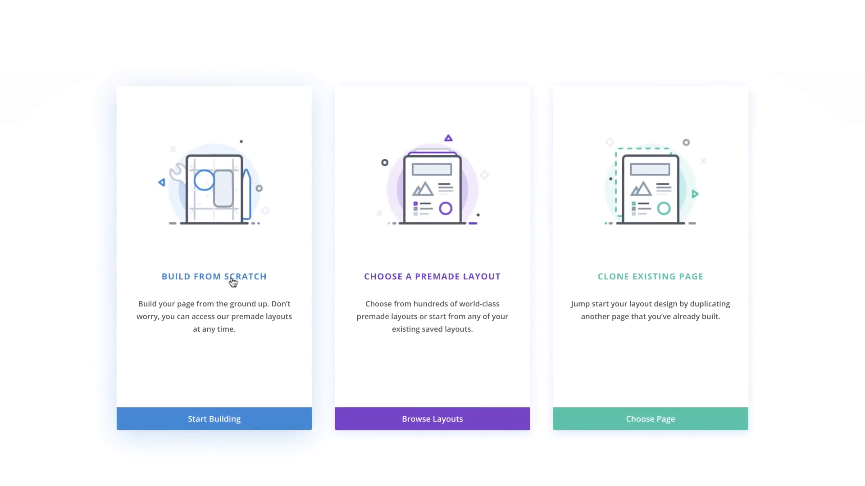
left_click(218, 278)
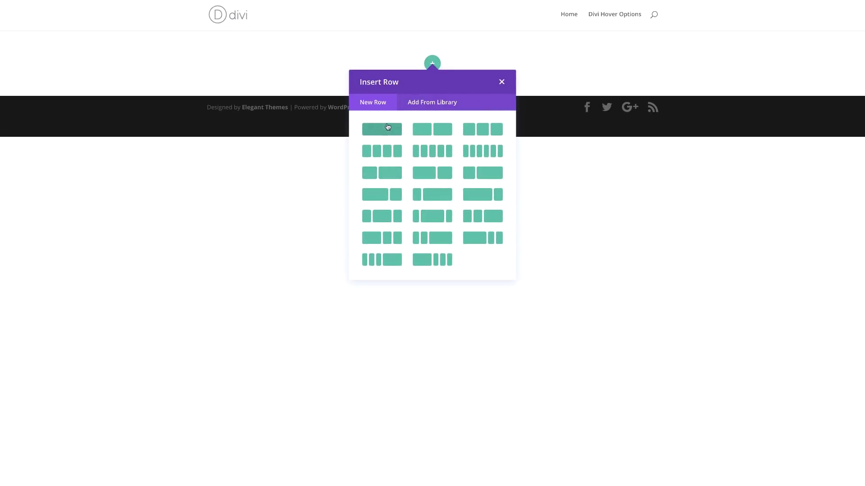
left_click(501, 82)
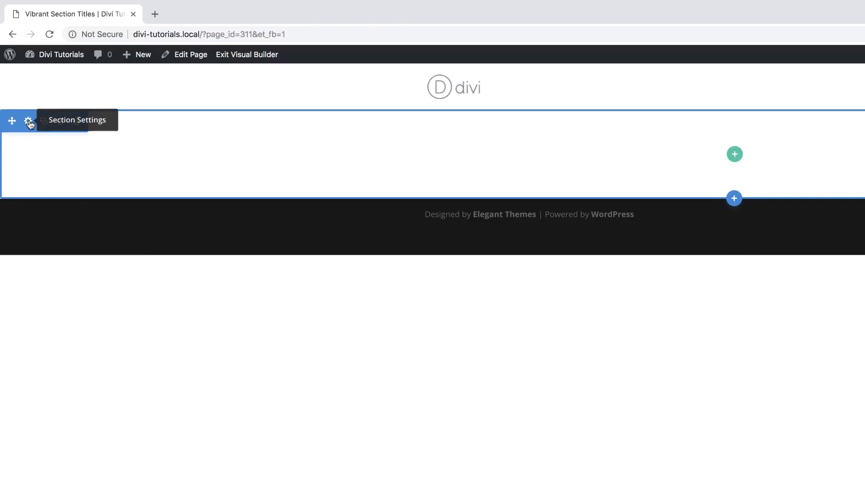
Set the empty section's custom top and bottom padding to 0px and save the section settings.
left_click(29, 121)
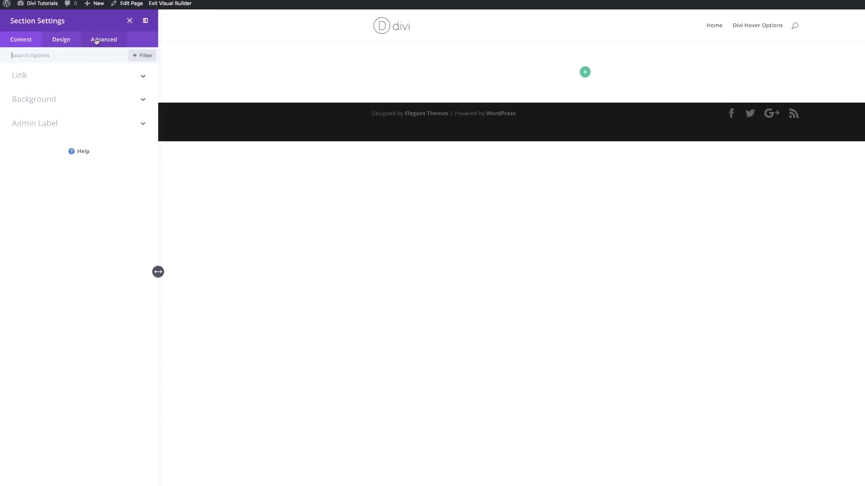
left_click(62, 40)
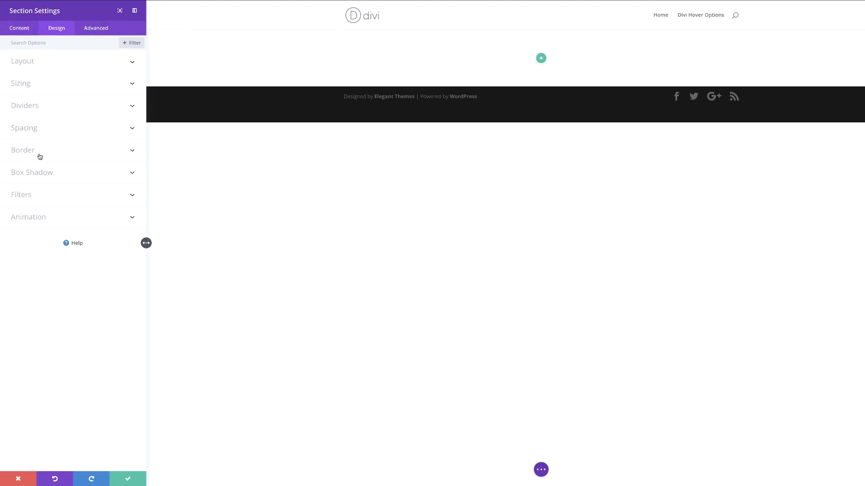
left_click(32, 131)
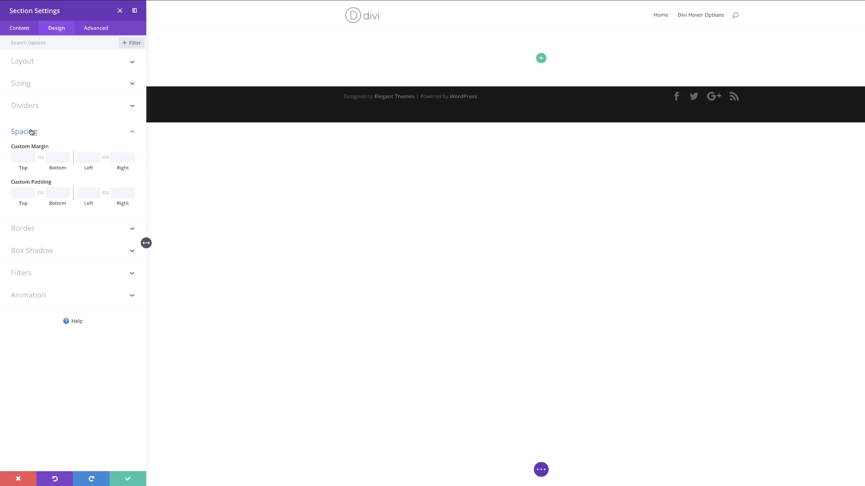
left_click(22, 193)
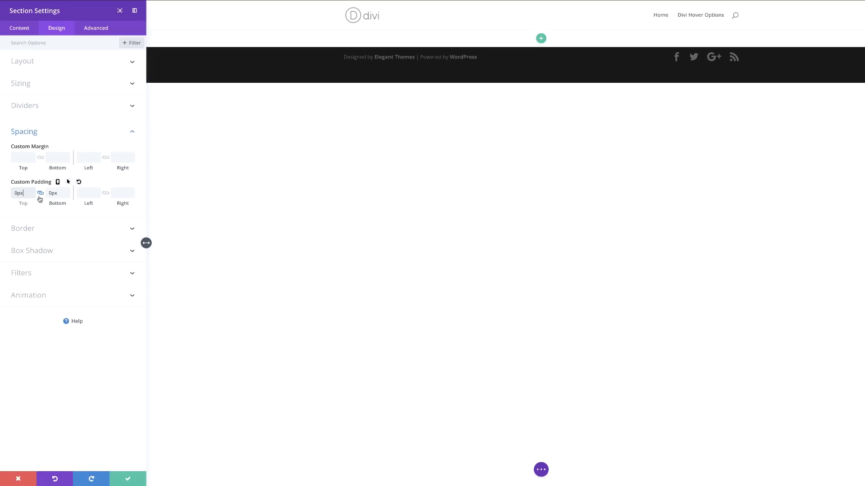
left_click(13, 193)
left_click(127, 479)
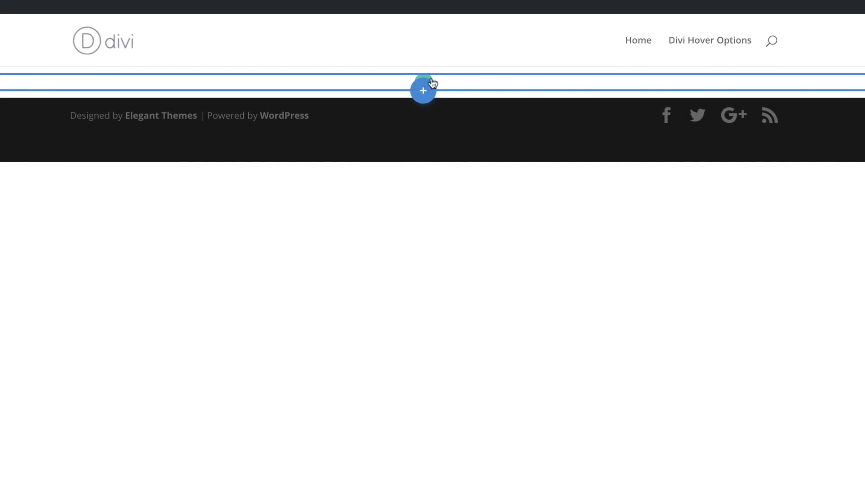
Insert a two-column row with a one-third, two-thirds structure into the section, without adding a module.
left_click(426, 83)
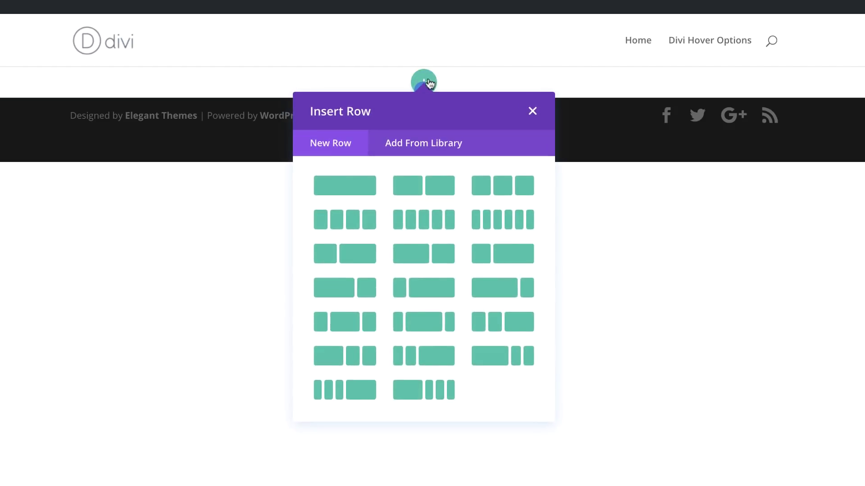
left_click(514, 258)
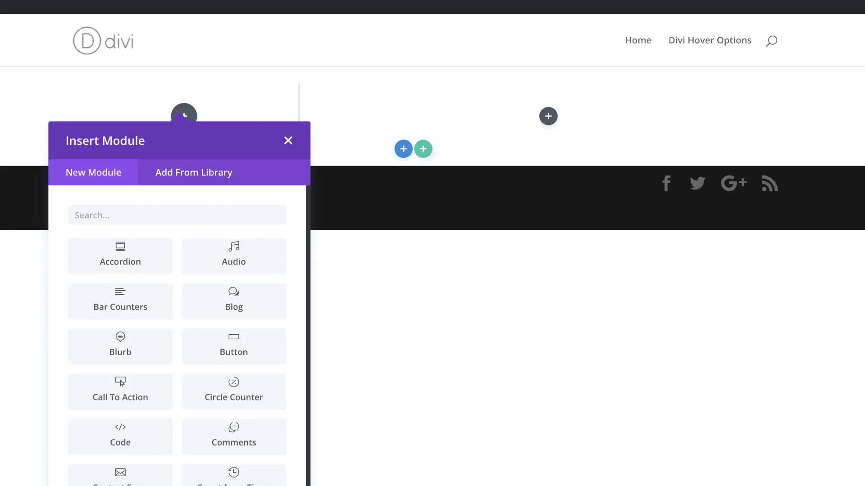
left_click(288, 141)
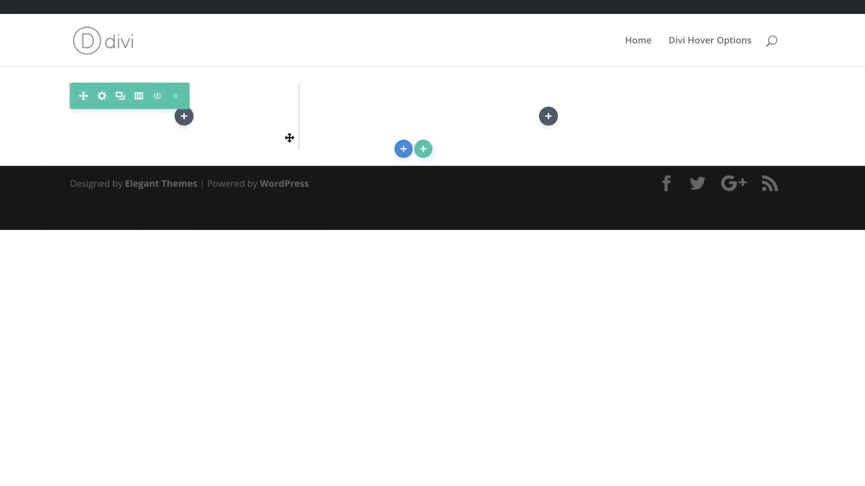
Set the new row's background color to #f9f9f9 in its settings.
left_click(102, 96)
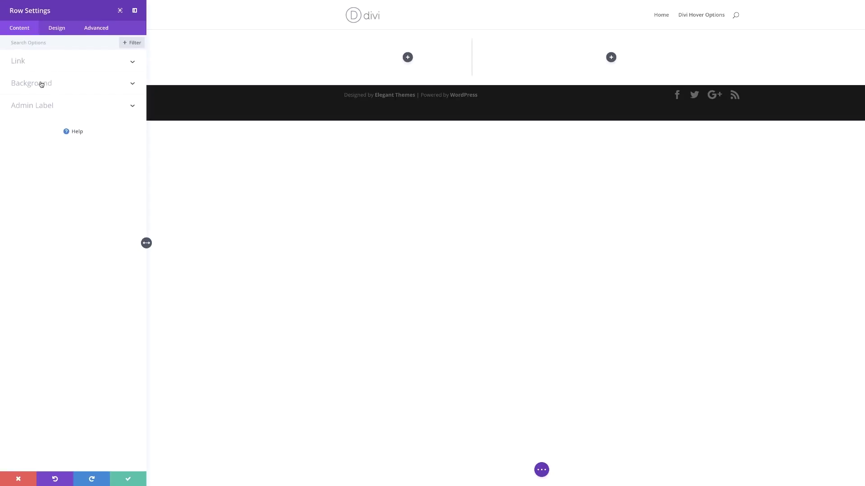
left_click(41, 84)
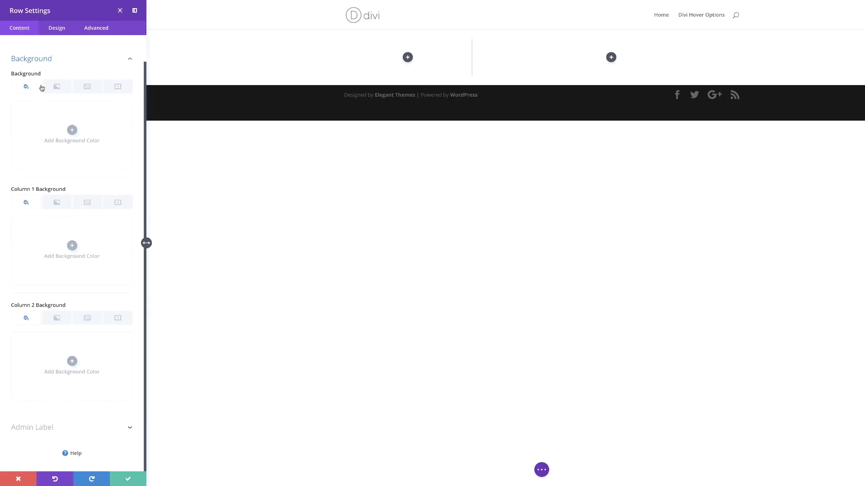
left_click(72, 129)
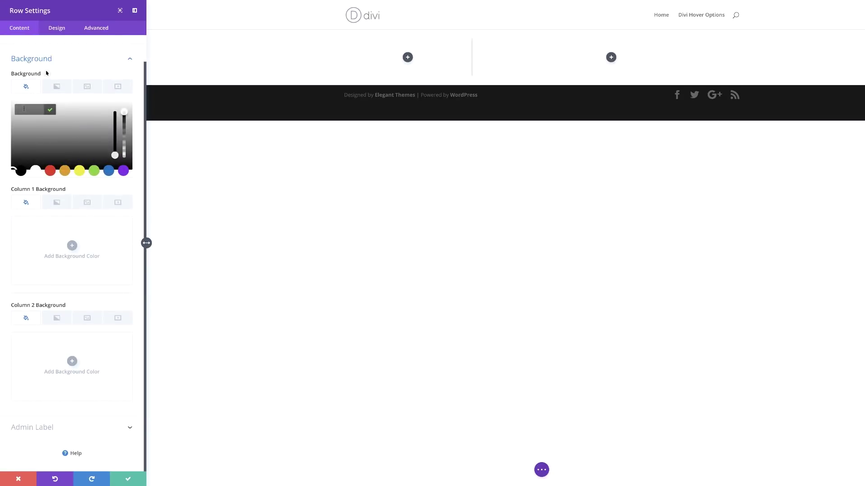
type("#f9f9f9")
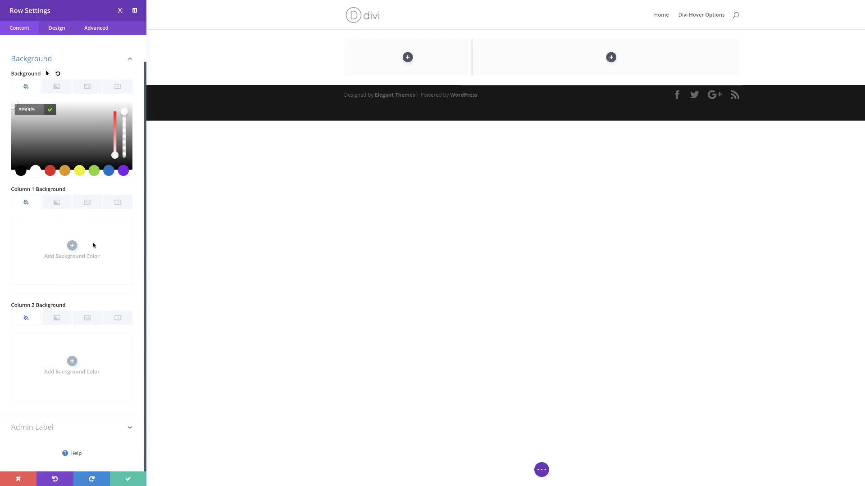
Give column 1 a linear background gradient from #0031c4 to #00aeff with a 125deg direction.
left_click(56, 204)
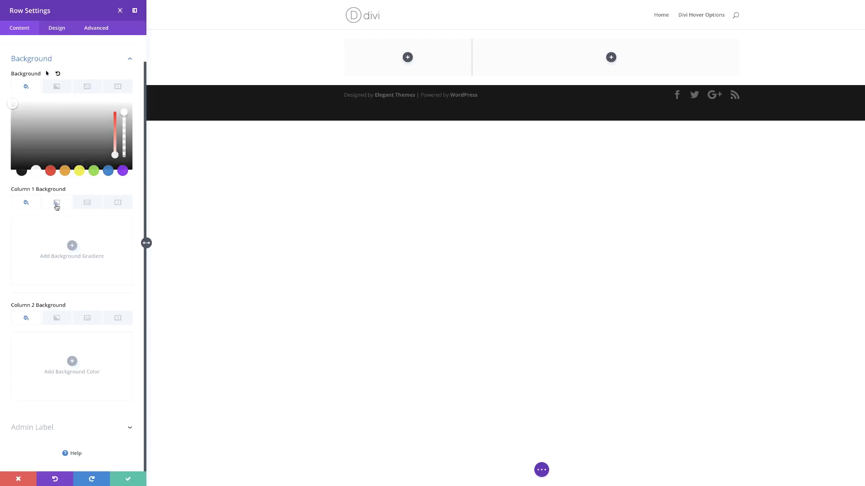
left_click(72, 246)
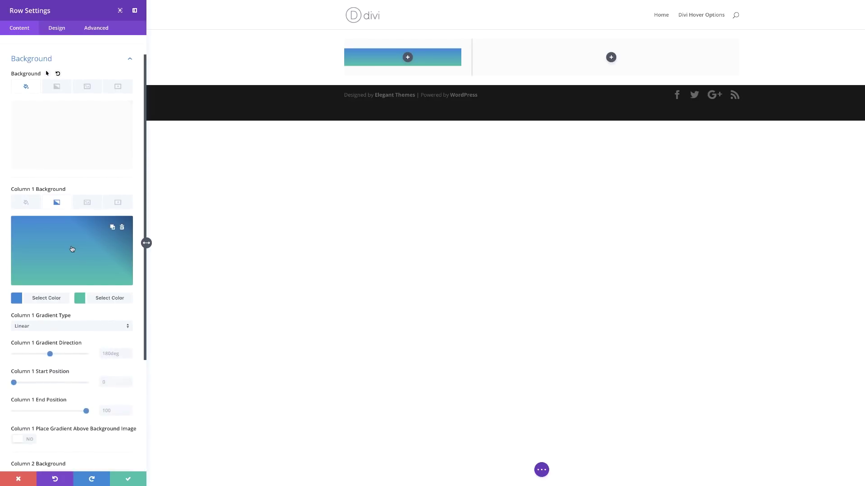
left_click(19, 301)
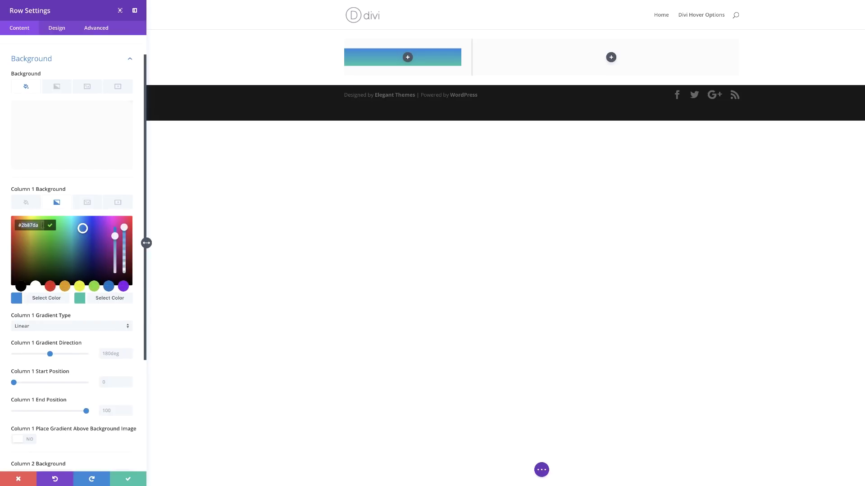
type("#0031c4")
left_click(82, 301)
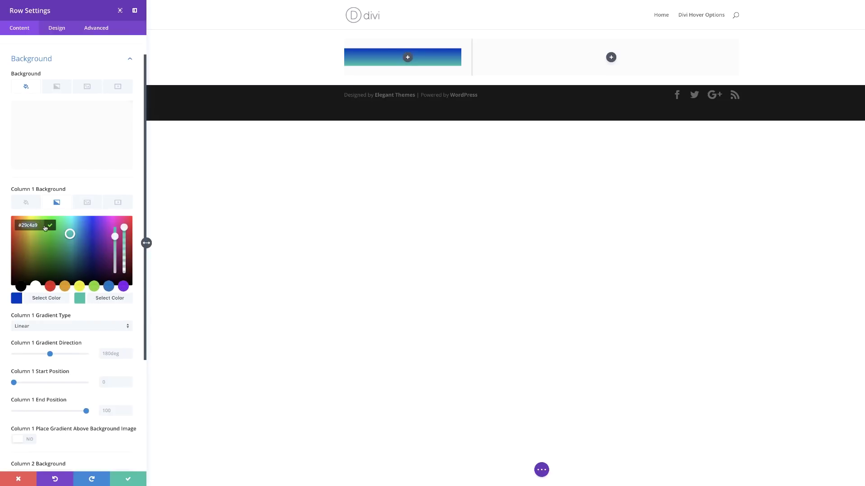
type("#00aeff")
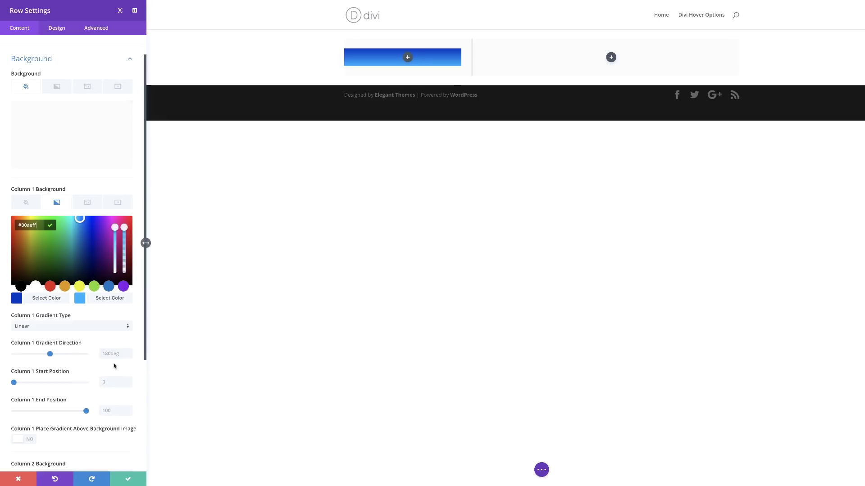
left_click(104, 353)
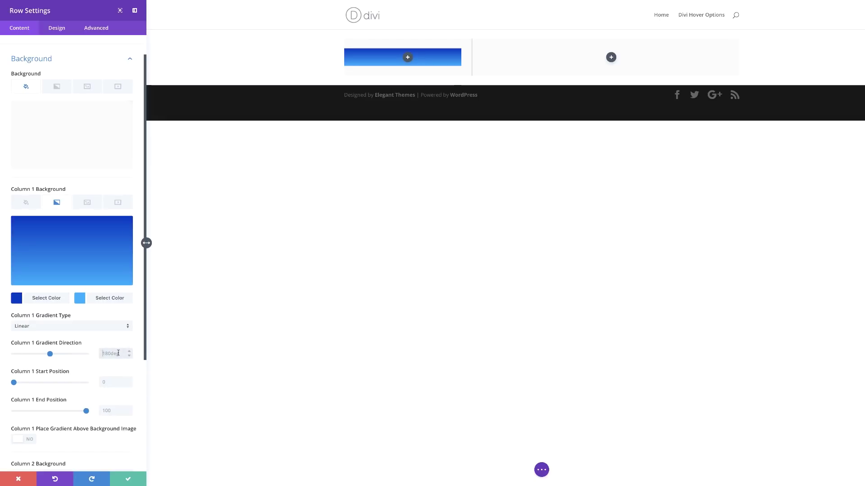
type("125deg")
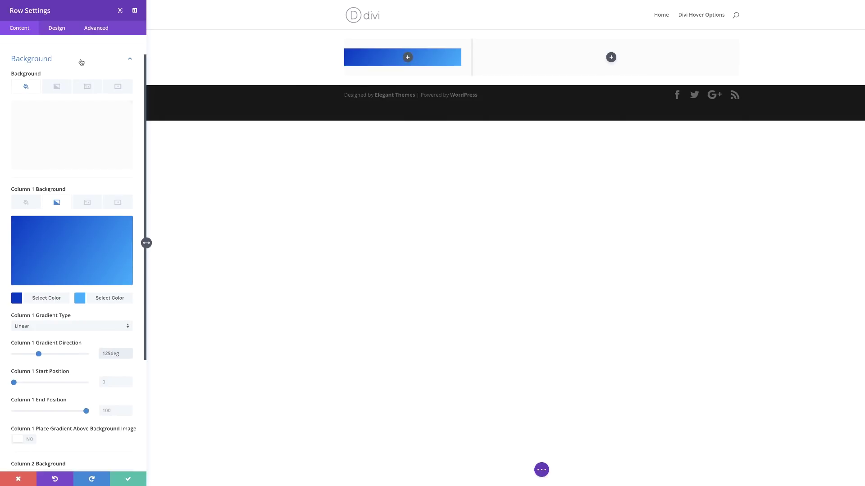
Configure the row's sizing as fullwidth with a custom gutter width of 1 and equalized column heights.
left_click(57, 30)
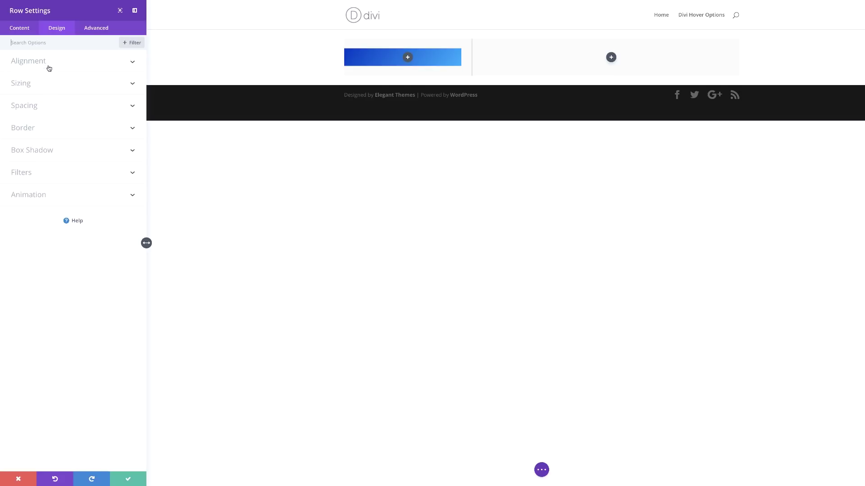
left_click(31, 87)
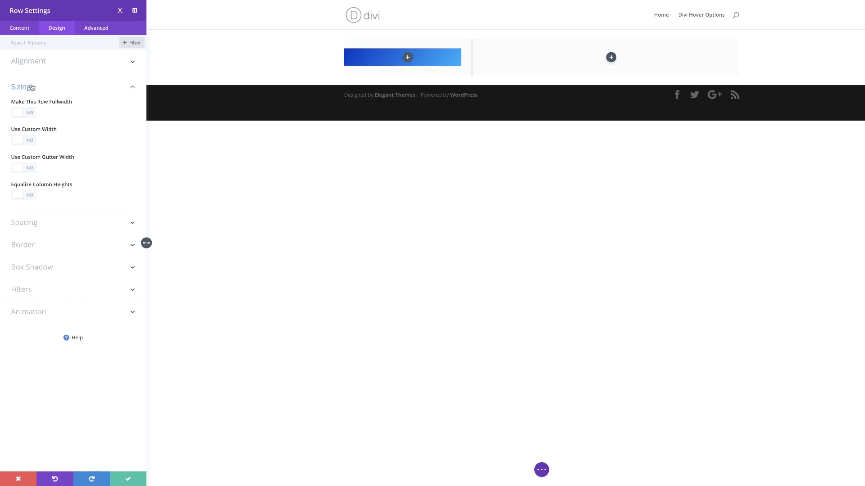
left_click(32, 116)
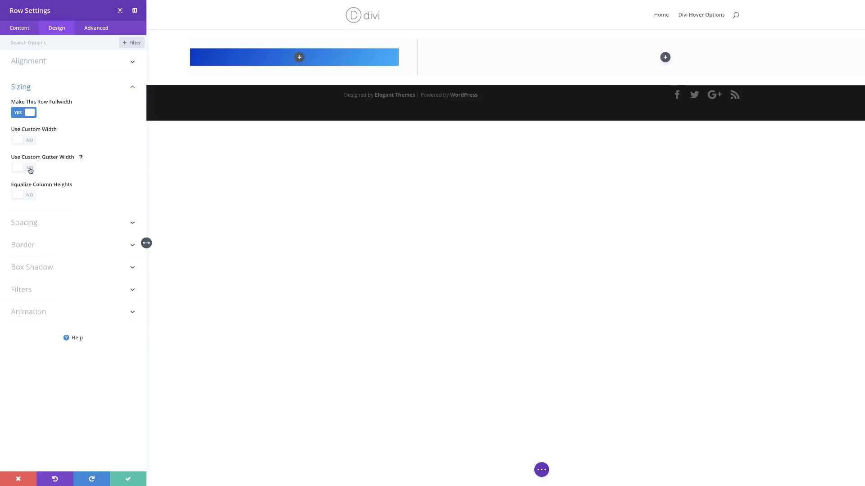
left_click(31, 170)
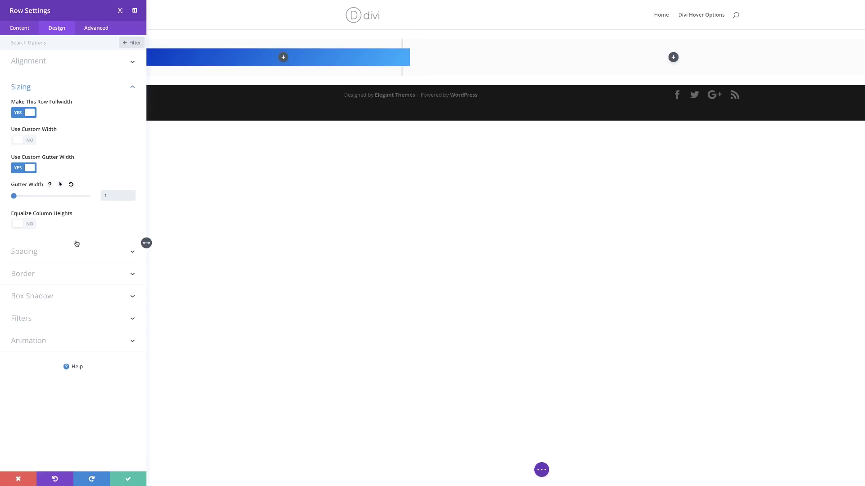
left_click(29, 227)
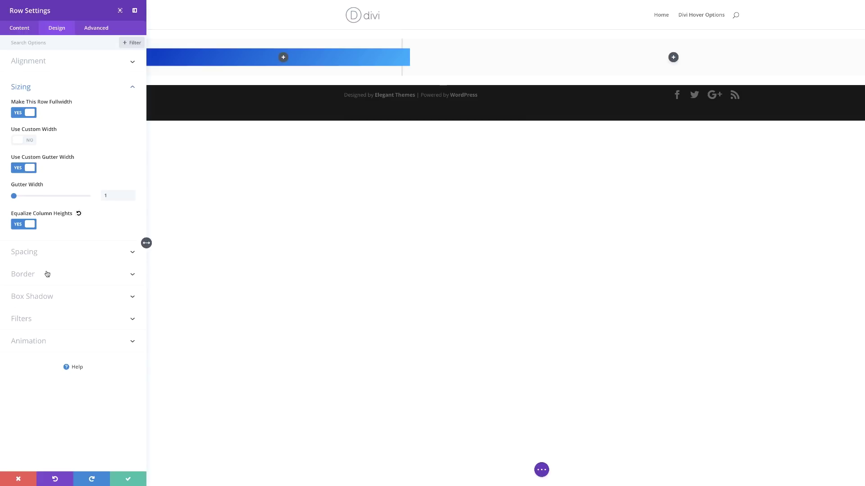
Link the row's top and bottom custom padding and set both to 0px.
left_click(29, 255)
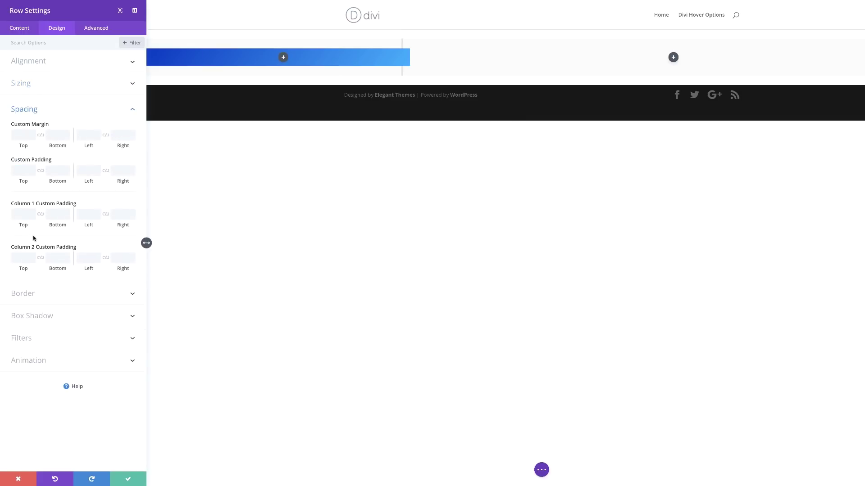
left_click(21, 172)
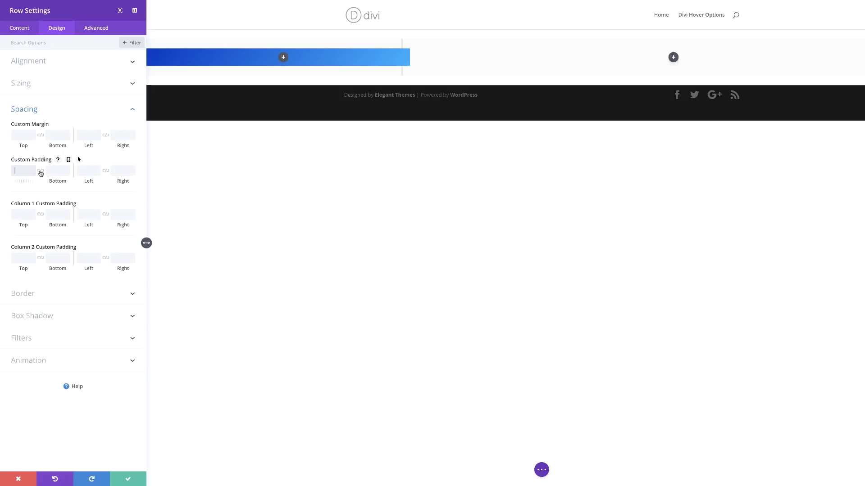
left_click(40, 174)
left_click(18, 172)
type("0")
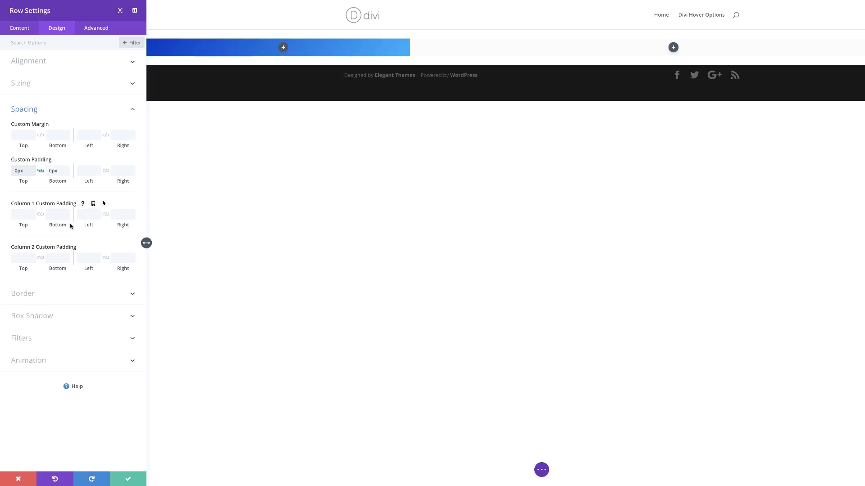
Set column 2's custom padding to linked 200px top and bottom values and 350px left.
left_click(23, 259)
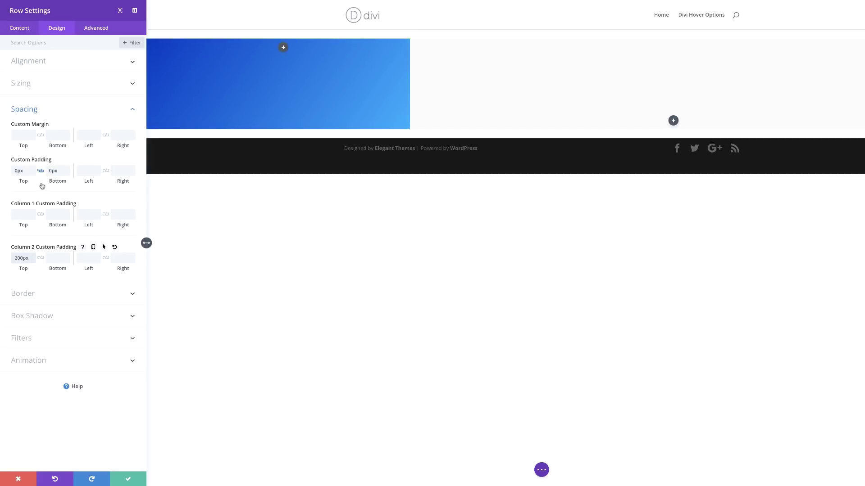
left_click(40, 258)
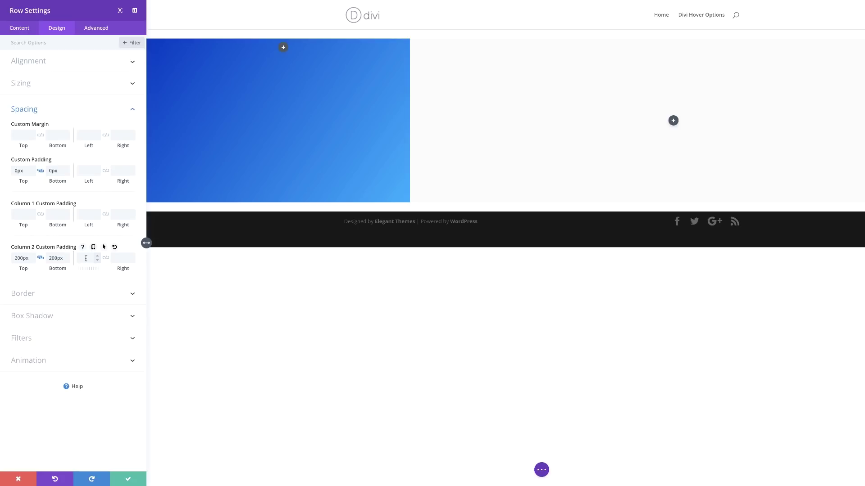
left_click(86, 258)
type("350px")
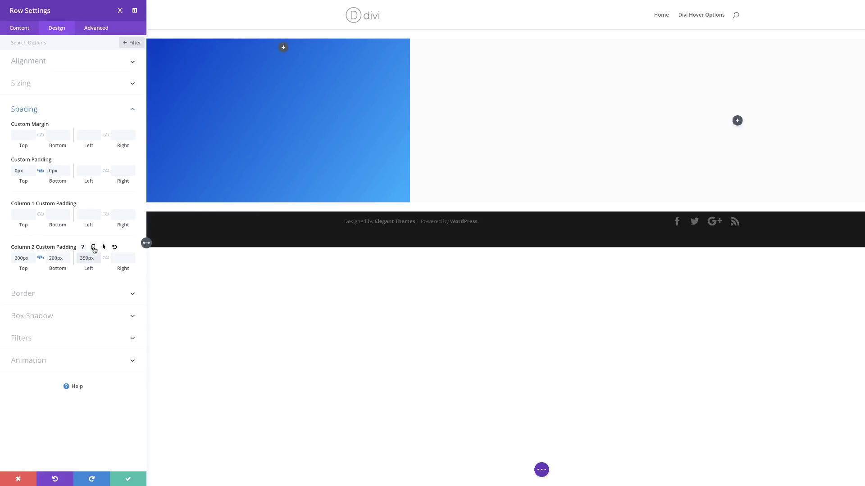
Enable responsive values for column 2's custom padding and set the tablet left padding to 50px.
left_click(93, 248)
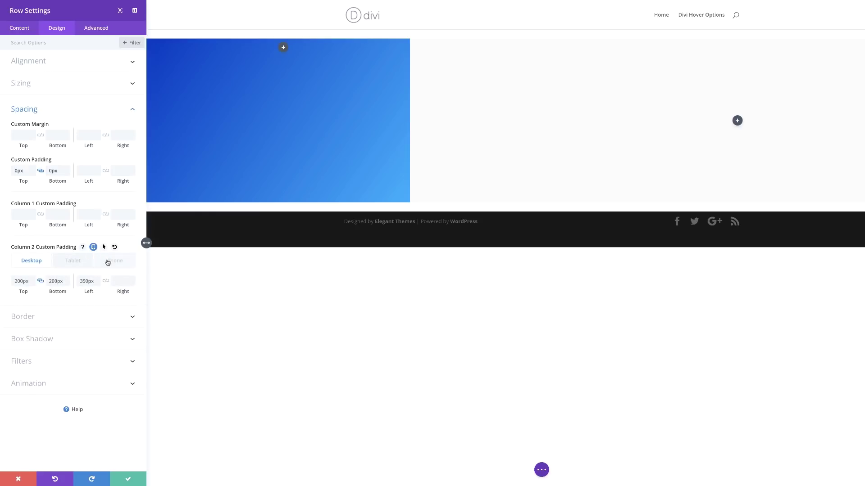
left_click(73, 263)
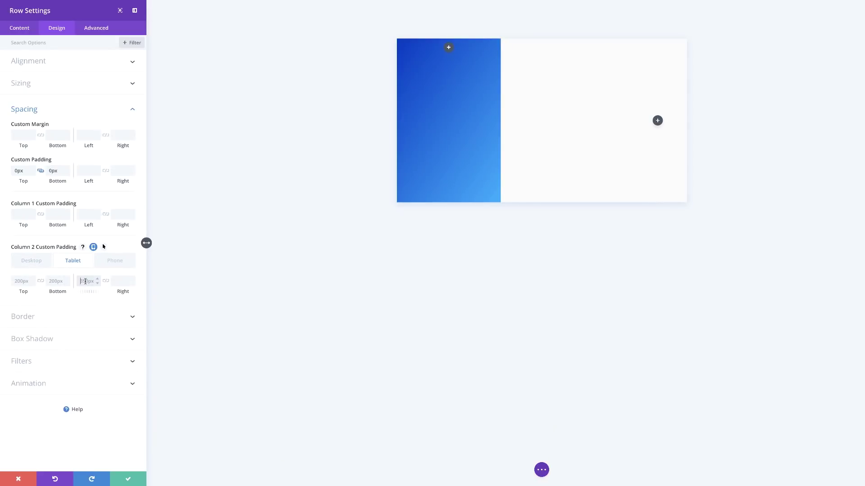
left_click(120, 263)
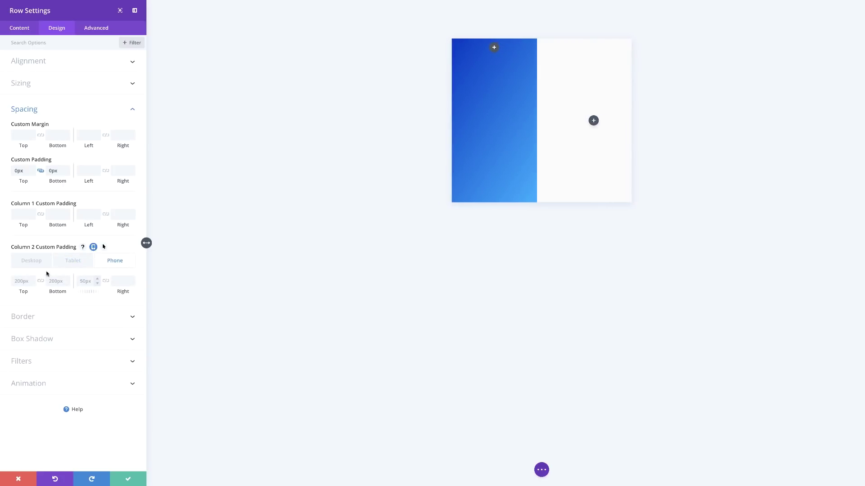
Set column 2's desktop right padding to 50px and save the row settings.
left_click(31, 262)
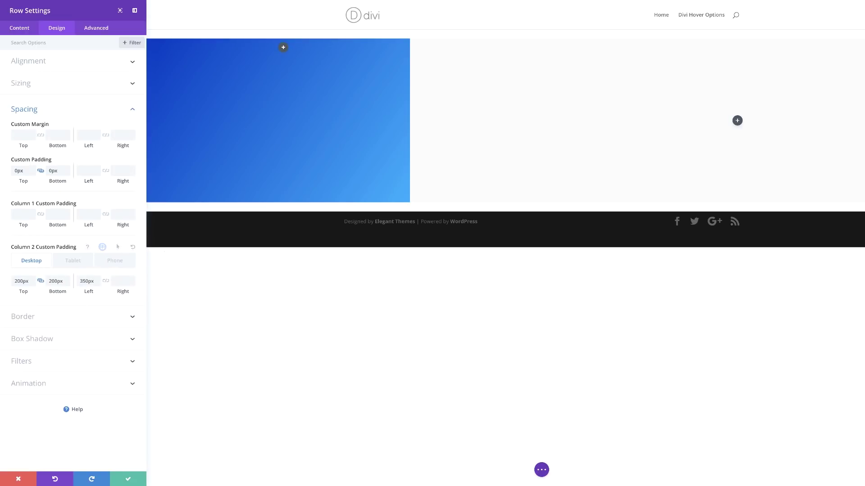
left_click(121, 282)
type("50")
key("Return")
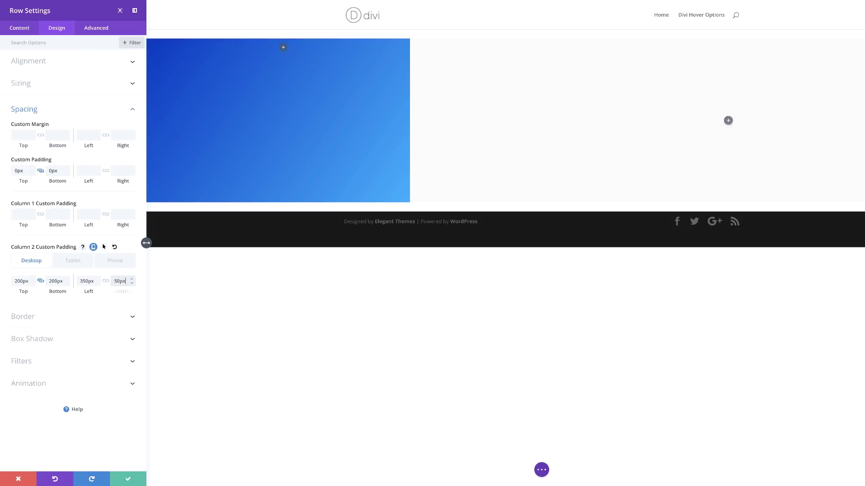
left_click(128, 480)
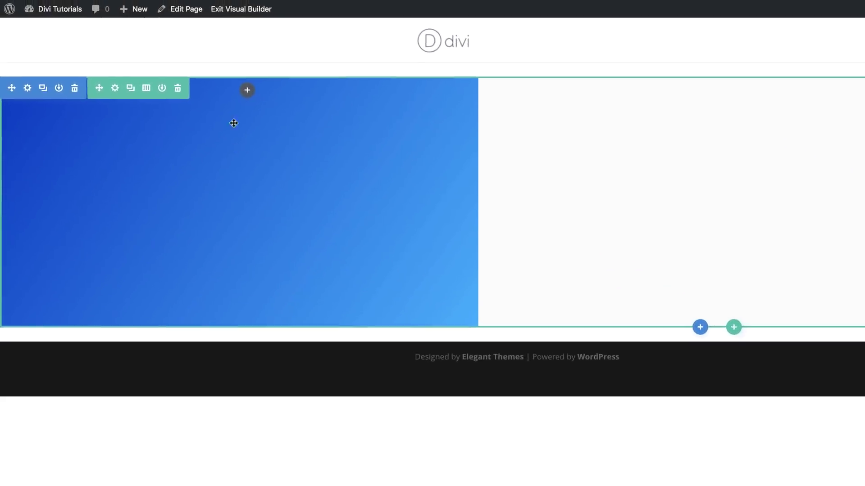
Insert a Text module into the blue gradient column.
left_click(184, 59)
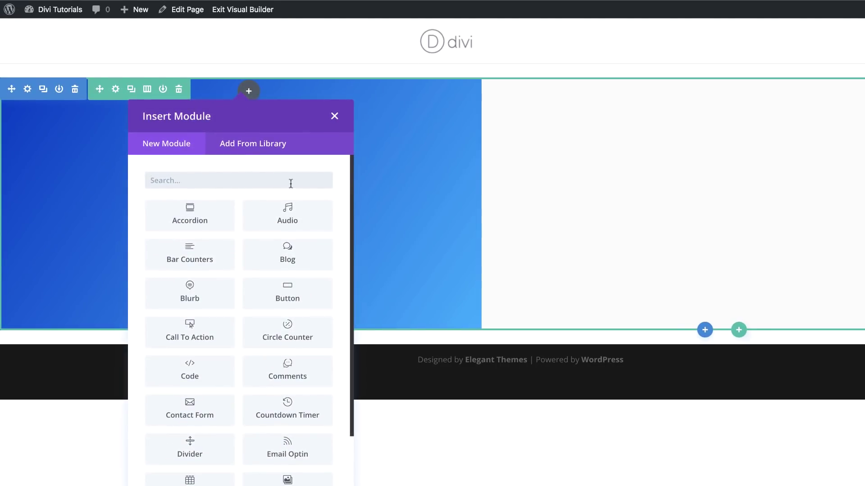
type("text")
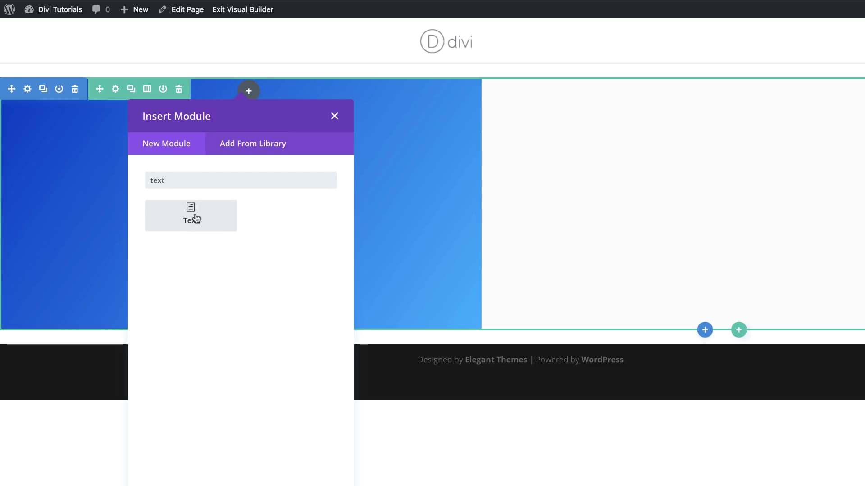
left_click(194, 217)
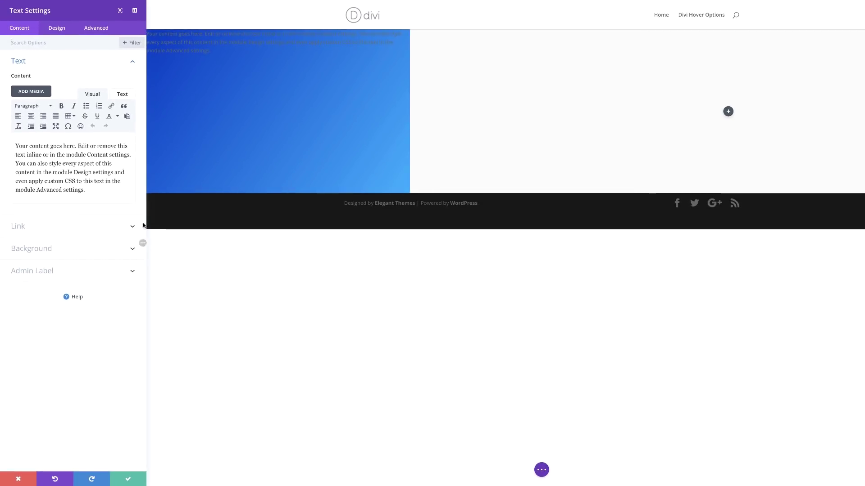
Replace the Text module's placeholder content with ABOUT and format it as Heading 2.
left_click(105, 198)
key("ctrl+a")
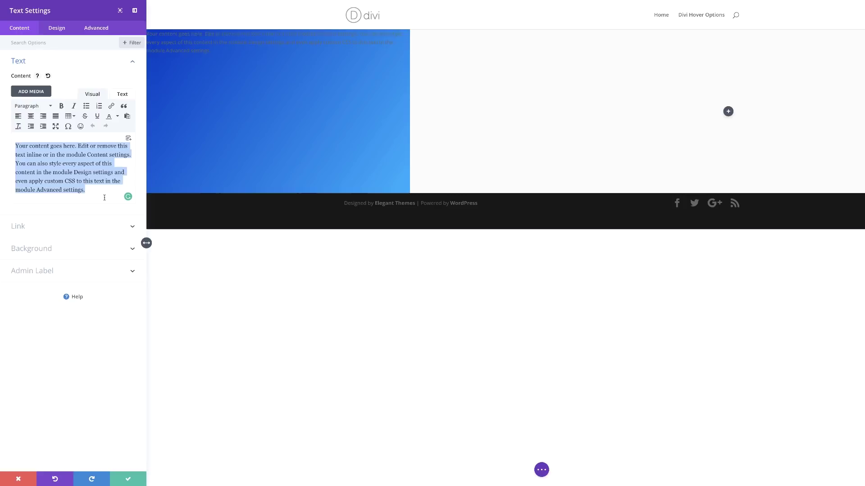
key("BackSpace")
type("ABOUT")
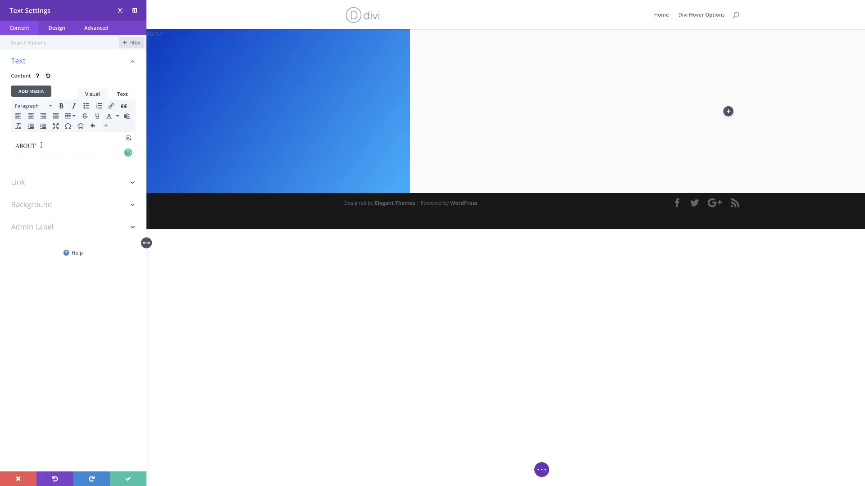
left_click_drag(37, 146, 13, 147)
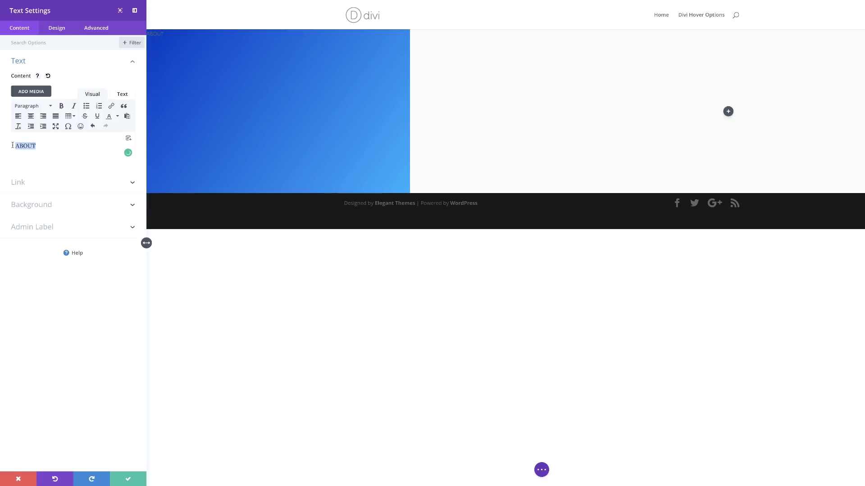
left_click(47, 107)
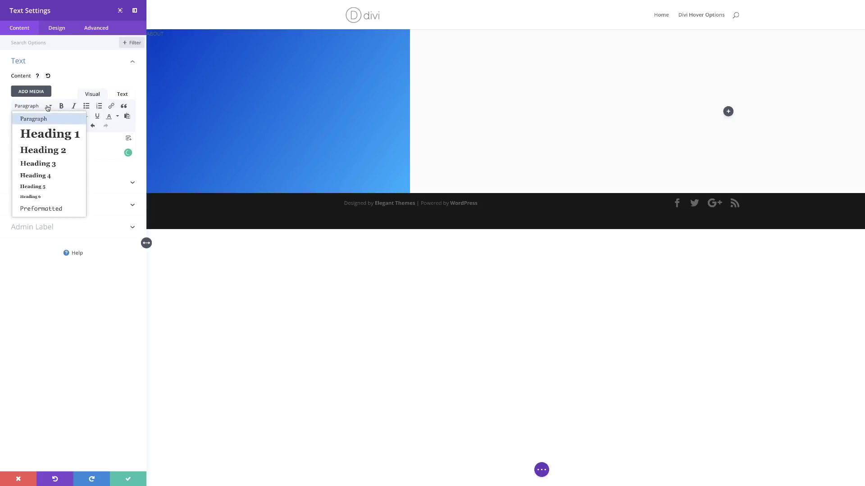
left_click(52, 151)
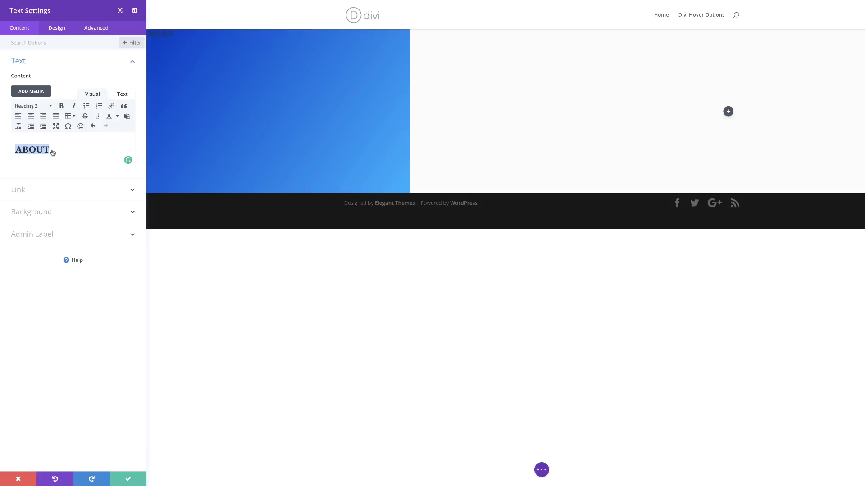
Style the module's Heading 2 text as Ultra Bold, uppercase, center-aligned and white.
left_click(57, 29)
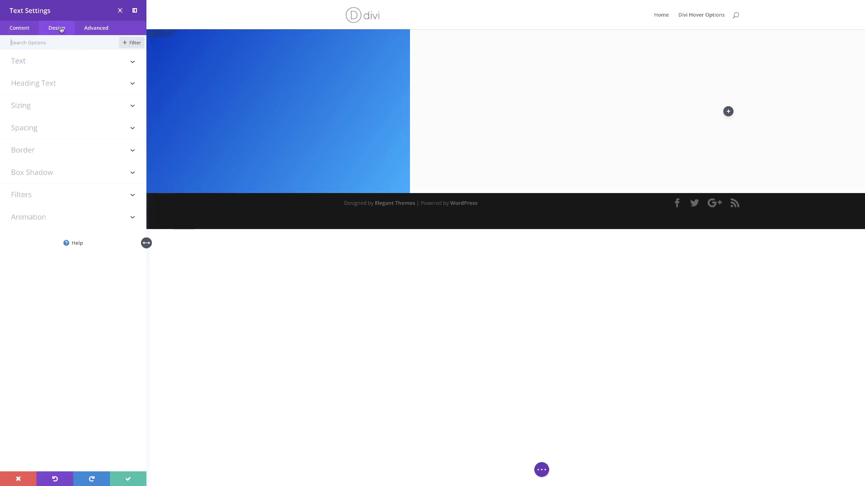
left_click(149, 34)
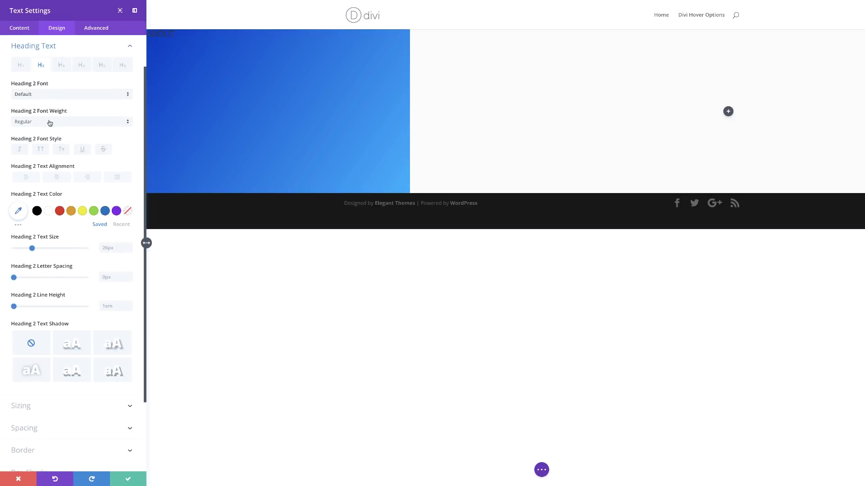
left_click(60, 155)
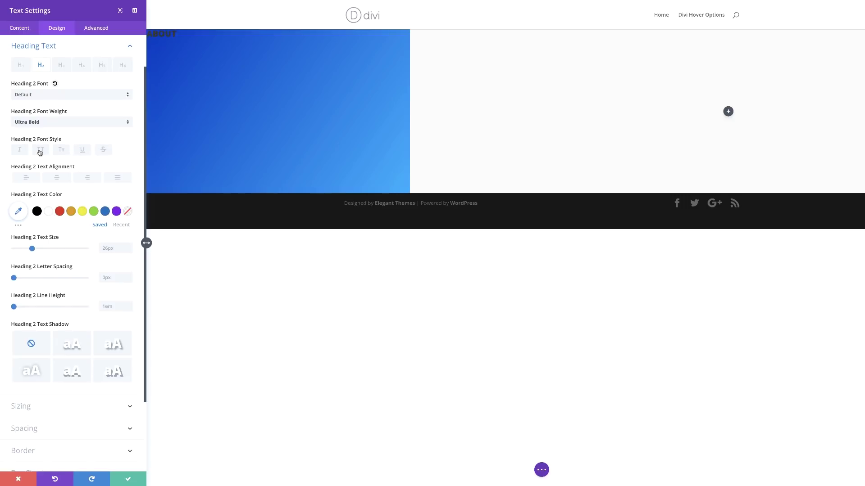
left_click(56, 179)
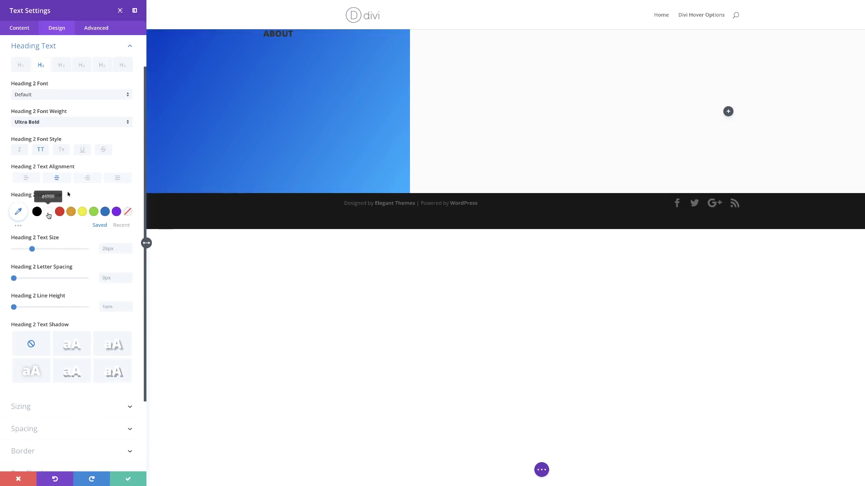
left_click(49, 212)
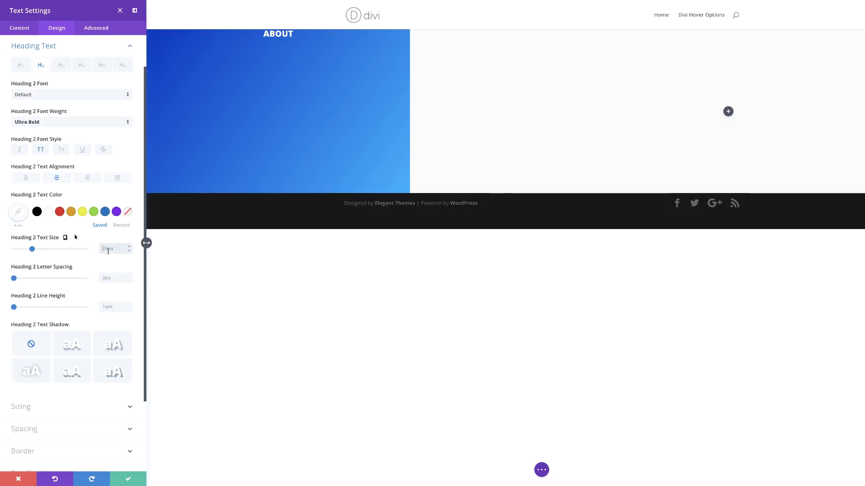
Set the Heading 2 text size to 150px and its line height to 1.25em.
type("15")
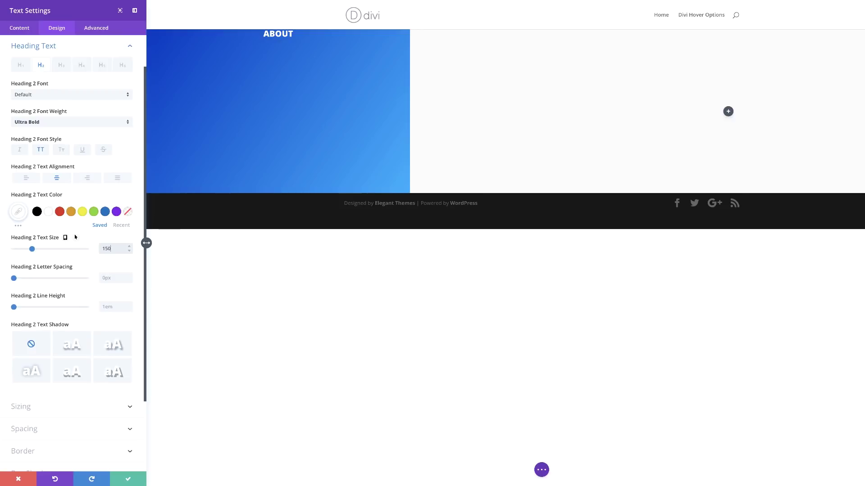
type("0")
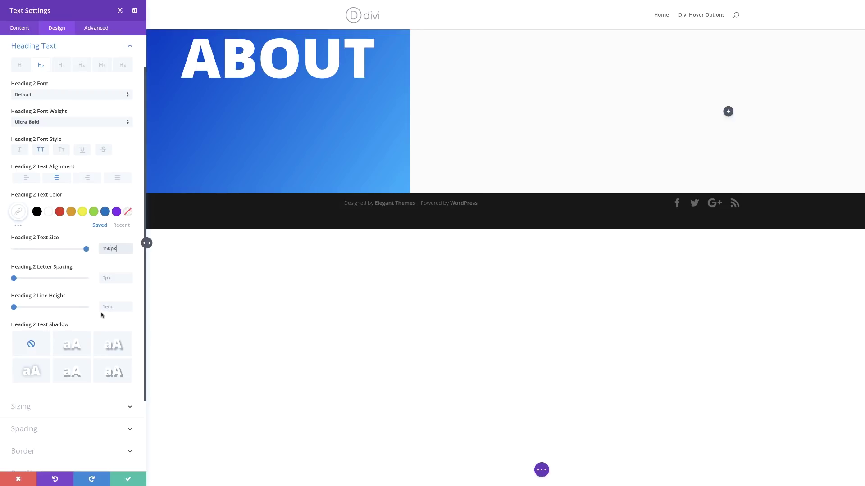
left_click(108, 307)
type("1.25em")
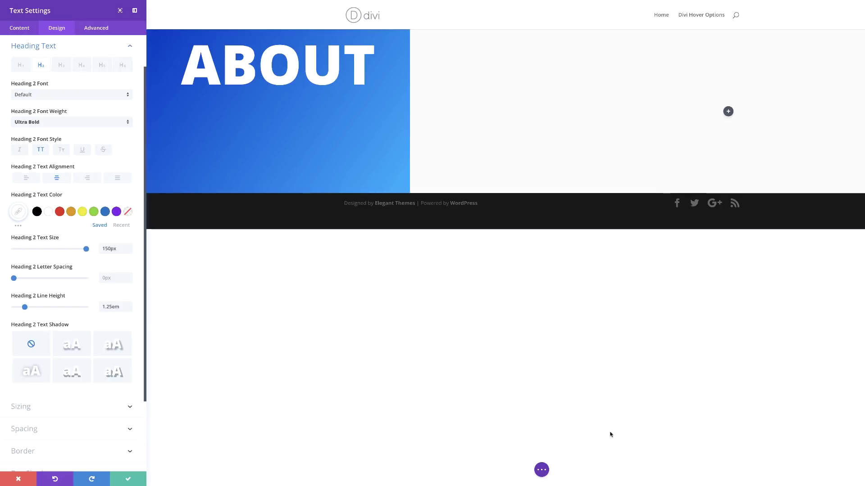
Apply the straight-down text shadow preset to Heading 2 with a vertical length of -0.55em and color rgba(0,255,255,0.25).
left_click(74, 374)
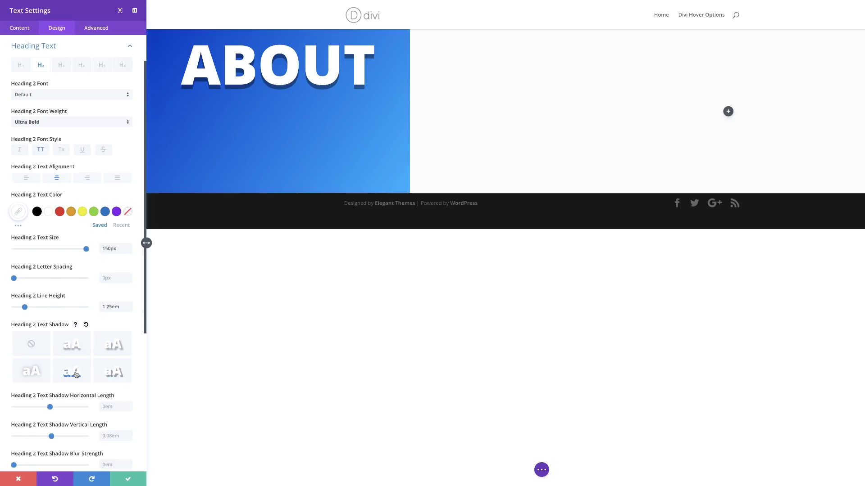
scroll(125, 402, "down", 3)
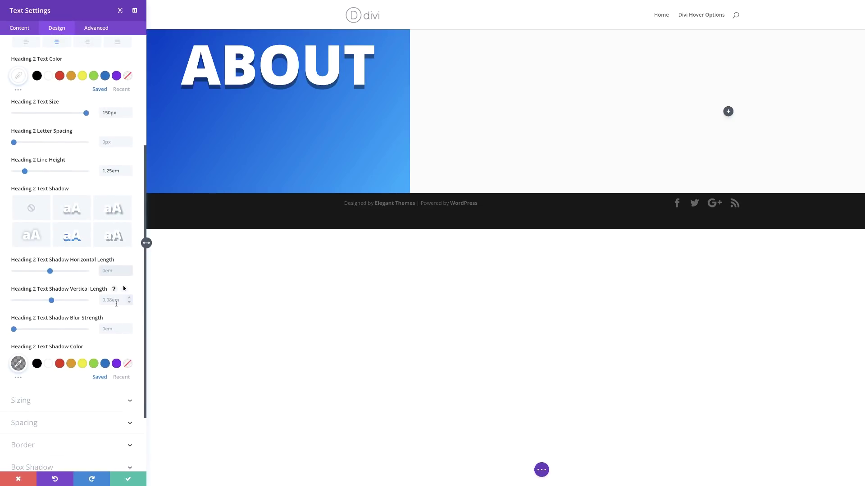
left_click(115, 302)
key("ctrl+a")
type("-0.55em")
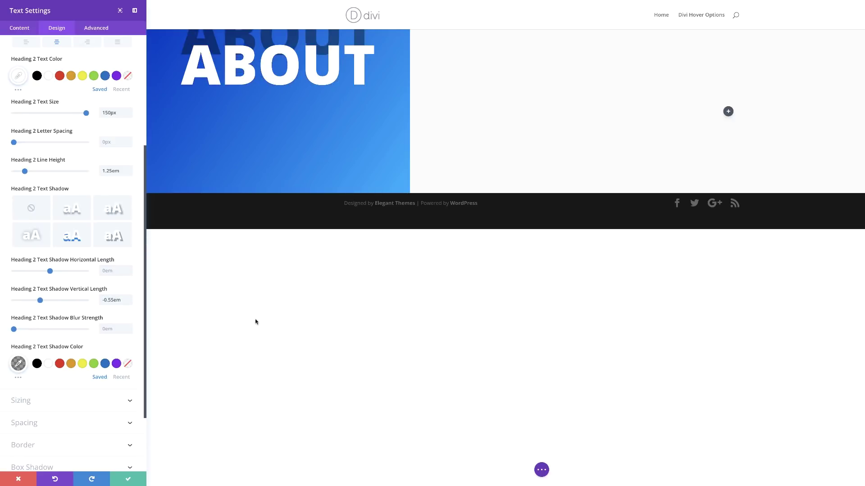
left_click(19, 364)
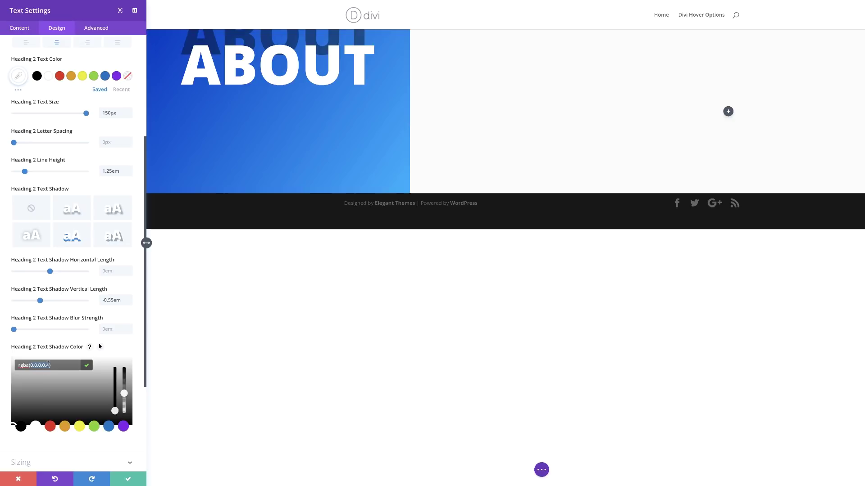
type("0,255,255,0.25")
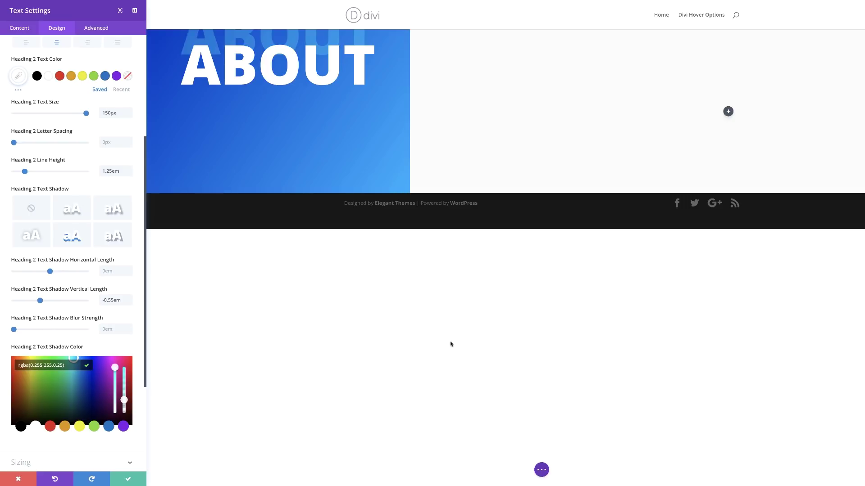
Set the ABOUT text module's custom top margin to 325px.
scroll(88, 317, "down", 3)
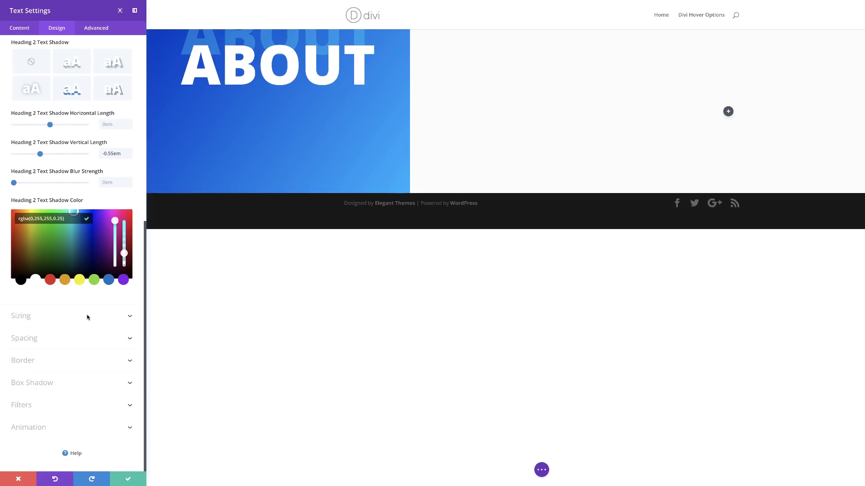
left_click(30, 341)
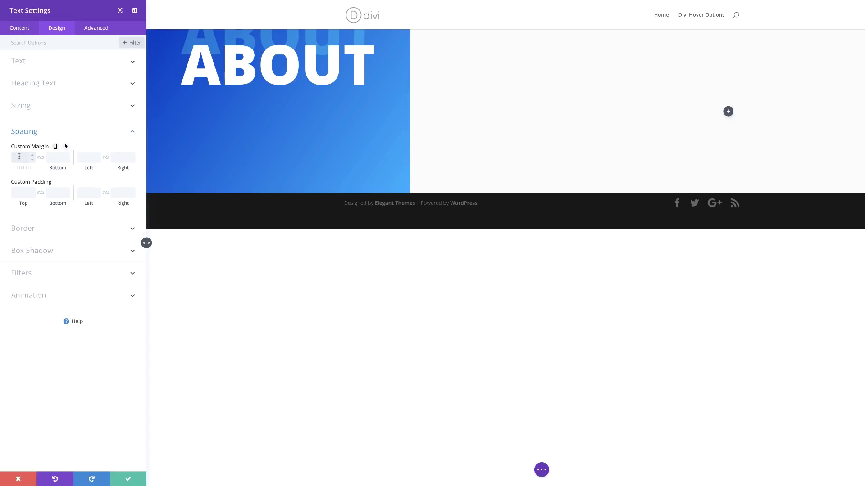
left_click(19, 157)
type("325px")
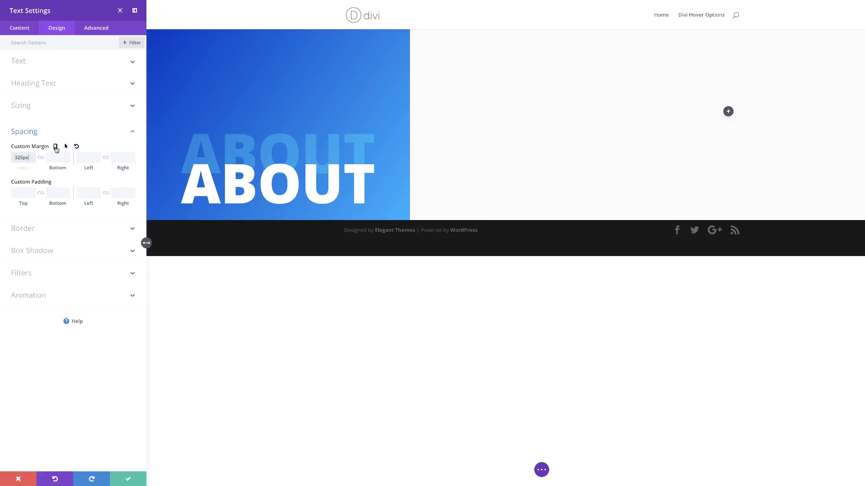
Enable responsive custom margins for the ABOUT text module and set its tablet top margin to 150px.
left_click(55, 147)
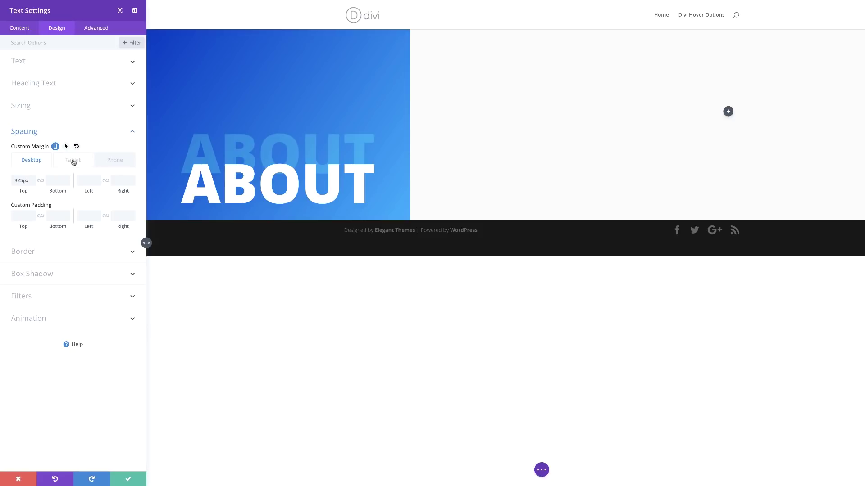
left_click(74, 161)
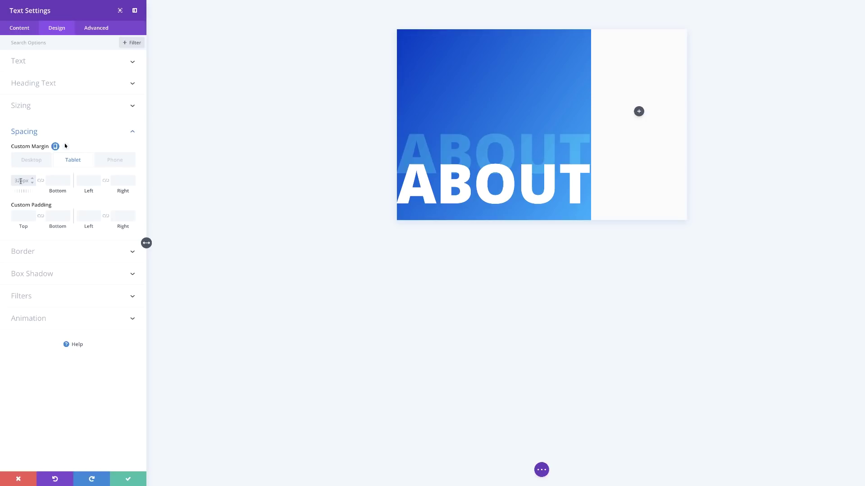
left_click(21, 182)
type("150px")
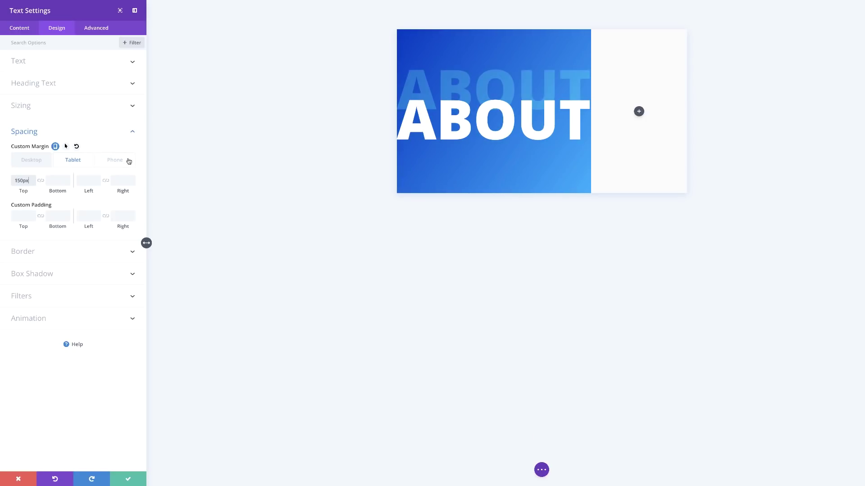
left_click(115, 160)
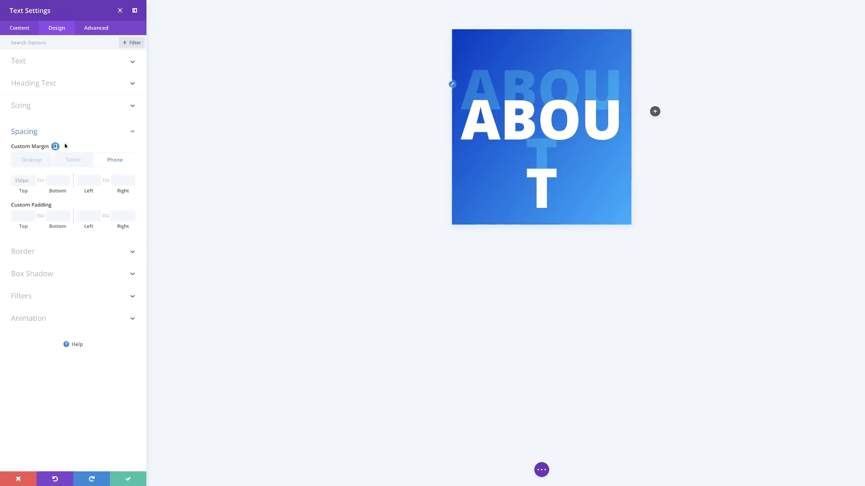
Link the desktop bottom margin to the top at 325px, and set the bottom margin to -120px on tablet and -110px on phone.
left_click(31, 160)
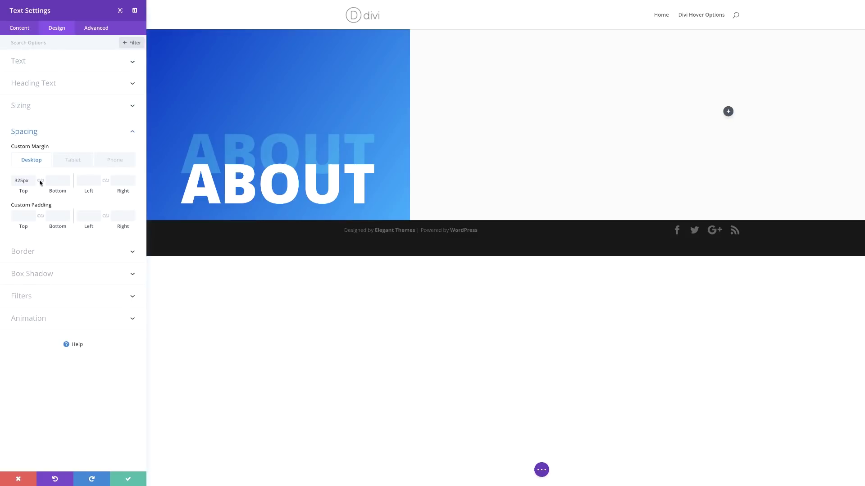
left_click(40, 181)
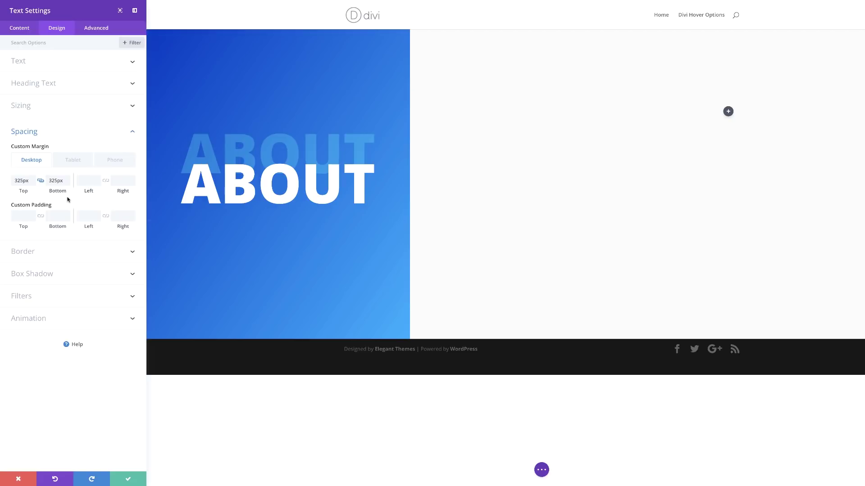
left_click(71, 161)
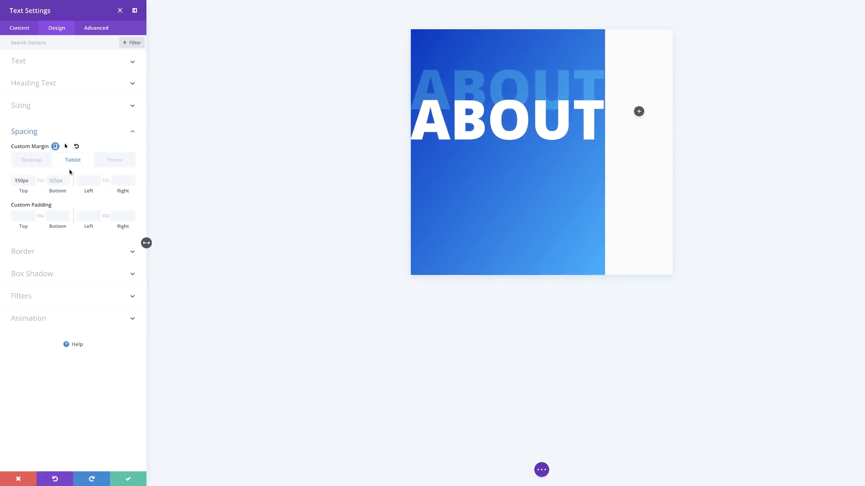
left_click(51, 179)
type("-120")
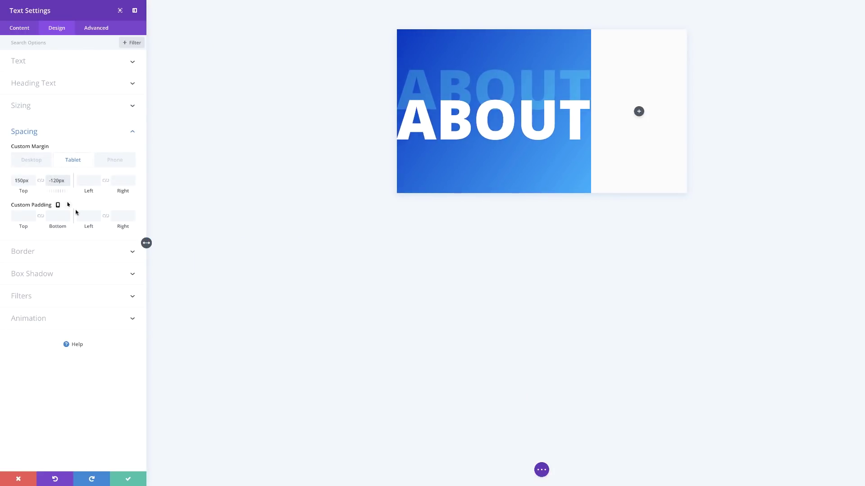
left_click(118, 165)
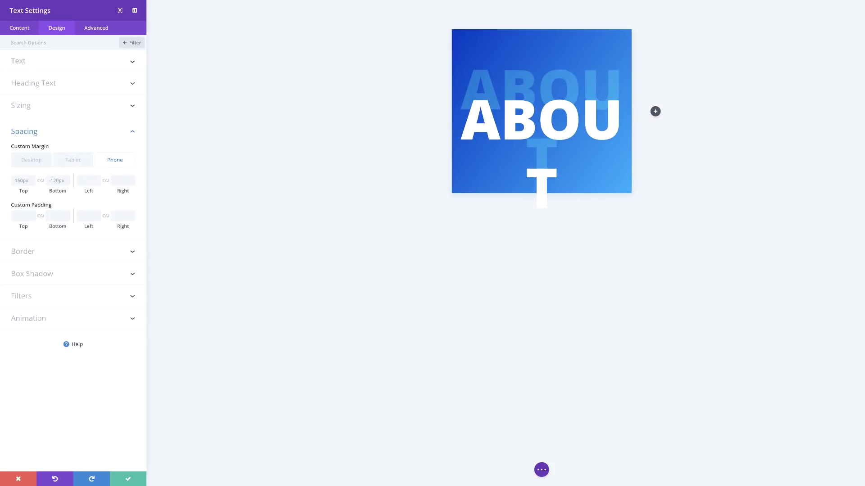
Set the ABOUT module's right margin to -100% on desktop and 0 on tablet and phone.
left_click(31, 162)
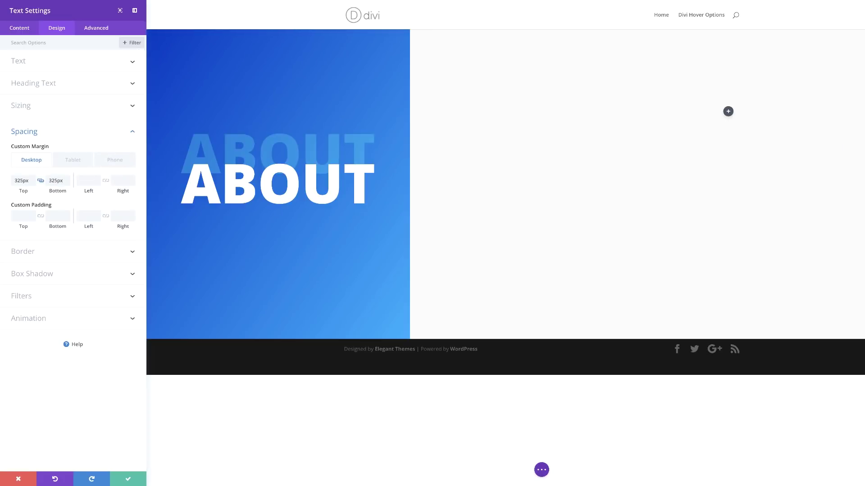
left_click(115, 181)
type("-100%")
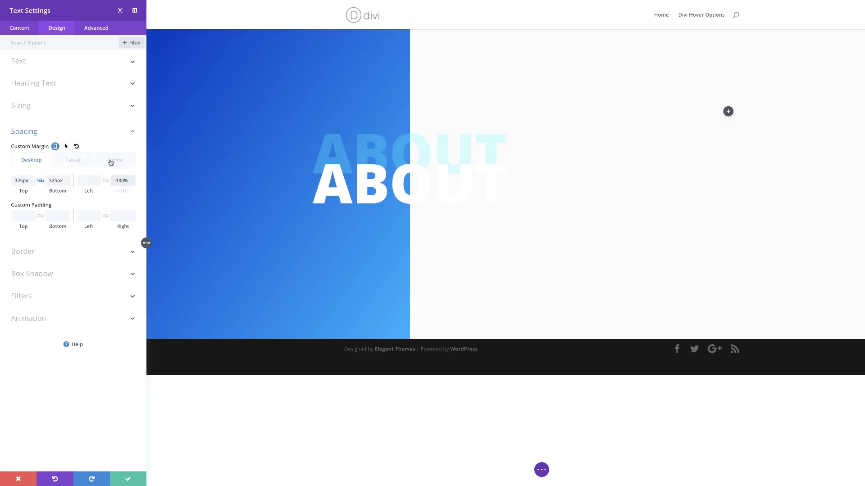
left_click(76, 160)
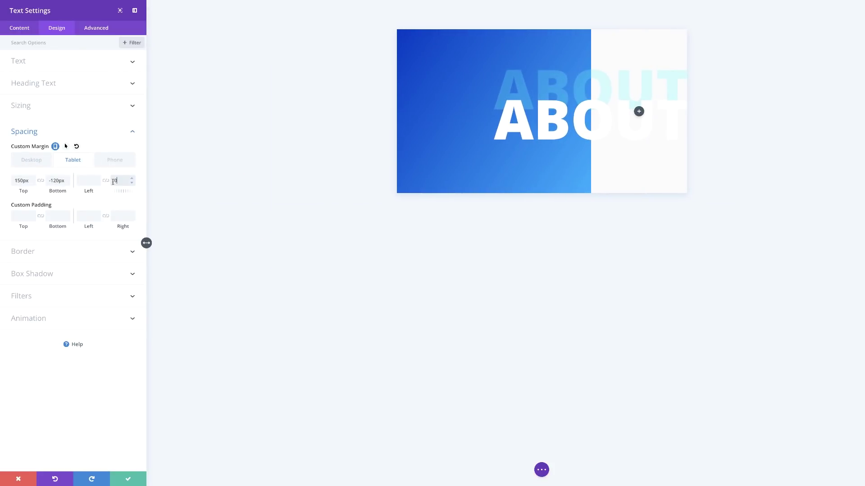
left_click(110, 163)
left_click(120, 181)
type("0")
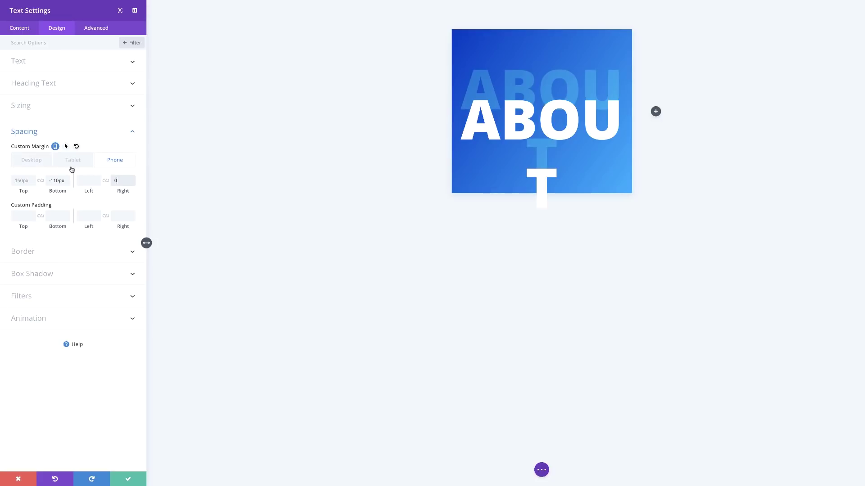
left_click(32, 162)
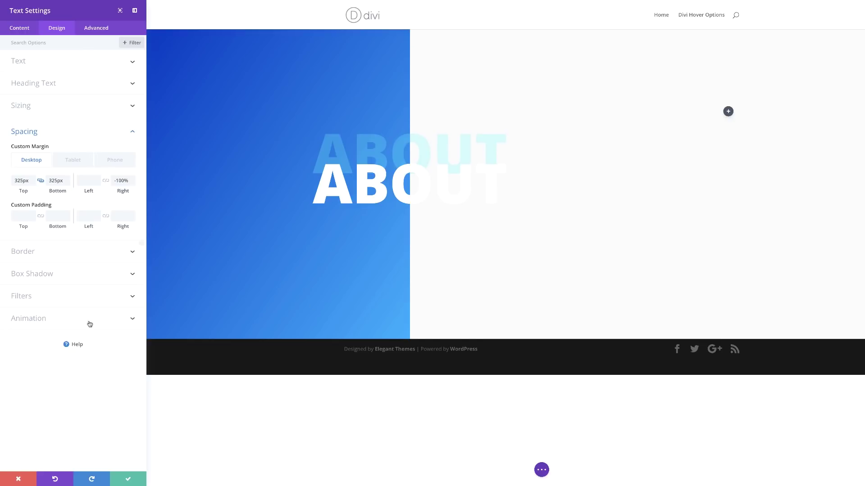
Set the ABOUT module's filter blend mode to Overlay and save the module settings.
left_click(28, 297)
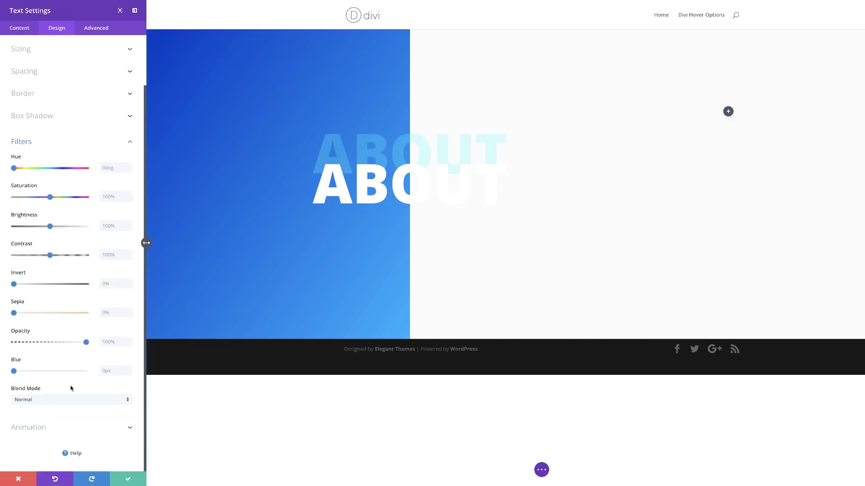
left_click(48, 401)
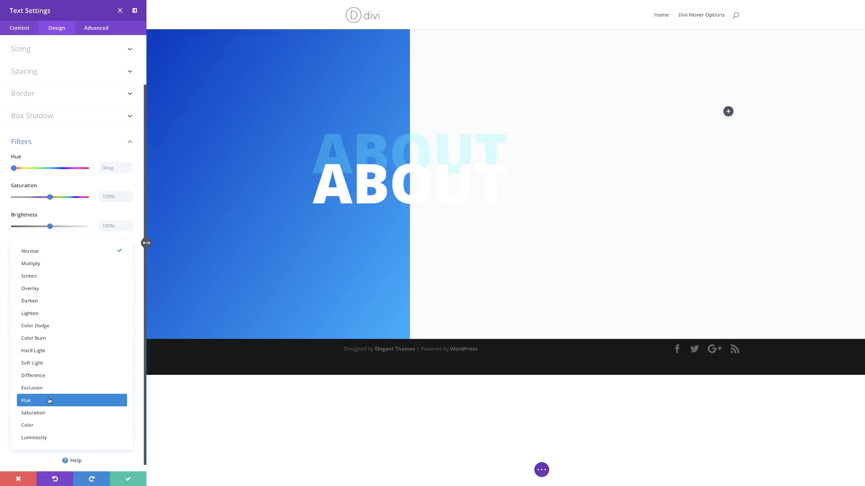
left_click(56, 288)
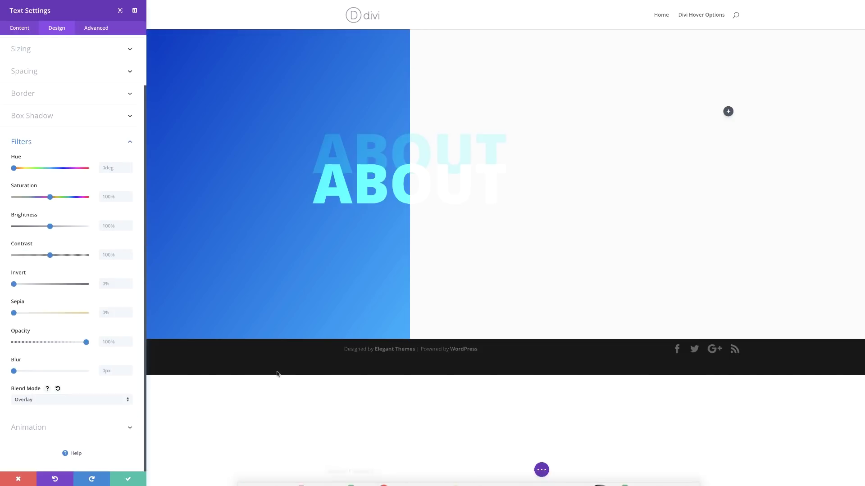
left_click(128, 481)
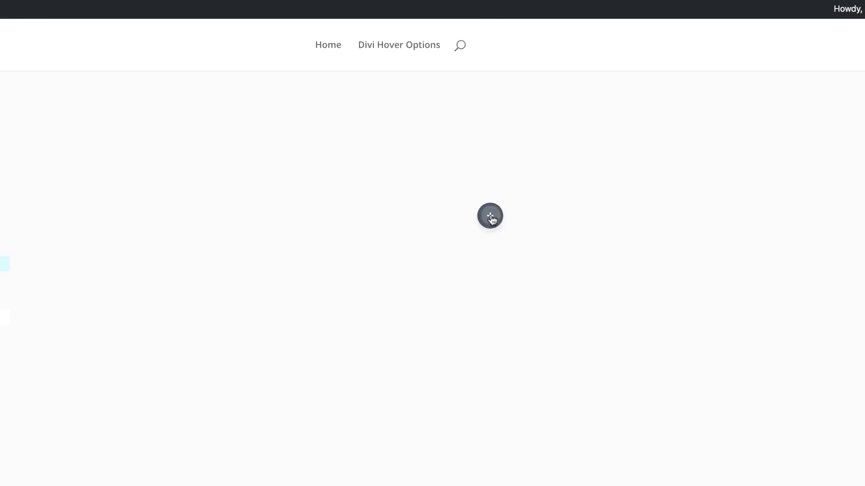
Insert a Text module into the row's empty second column.
left_click(490, 216)
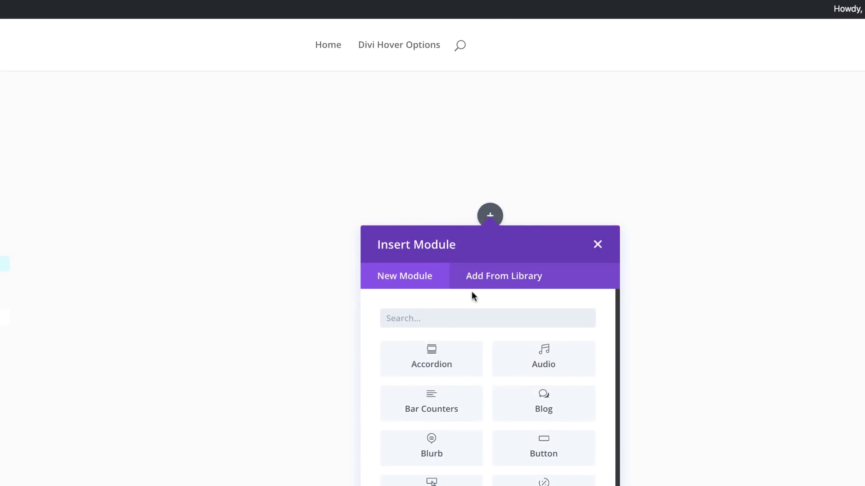
type("text")
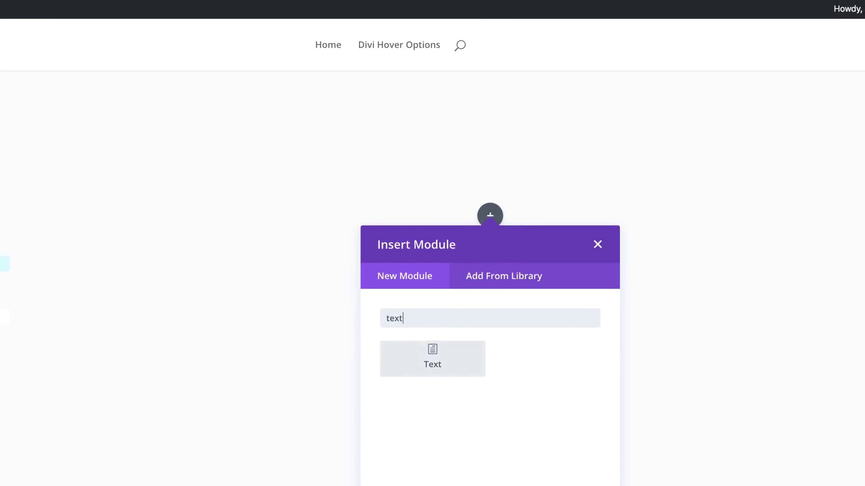
left_click(450, 361)
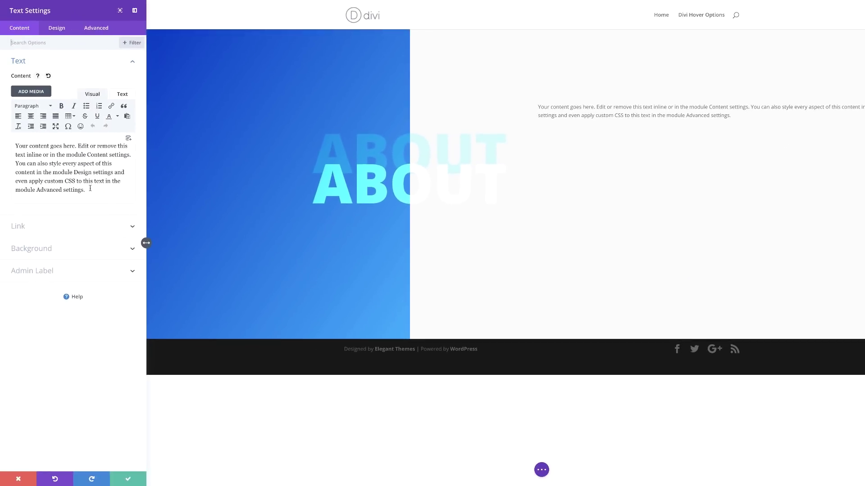
Replace the new module's placeholder content with "Let's meet" and format it as Heading 3.
left_click_drag(90, 188, 14, 146)
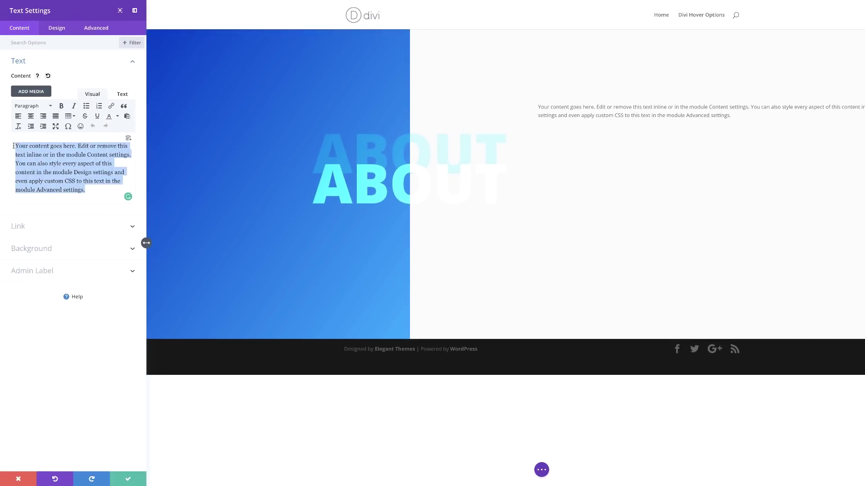
type("Let's meet")
left_click_drag(42, 146, 2, 147)
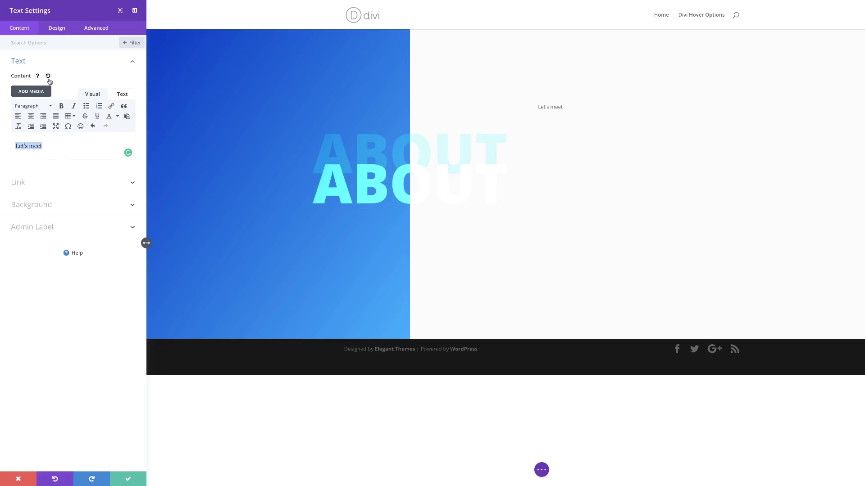
left_click(42, 107)
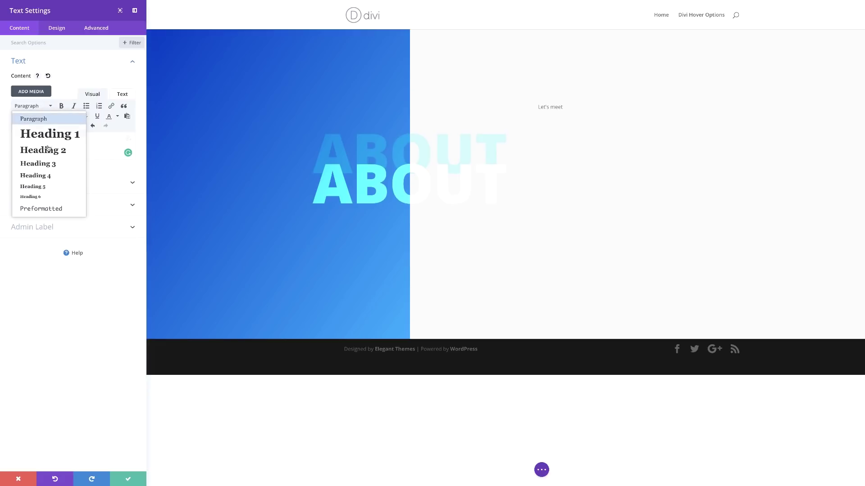
left_click(55, 167)
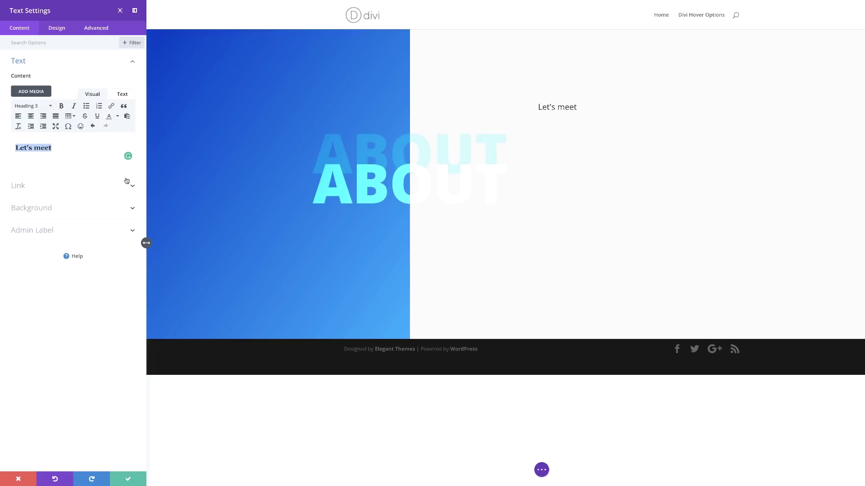
Set the Heading 3 font weight to Semi Bold and its text color to #00aeff.
left_click(57, 27)
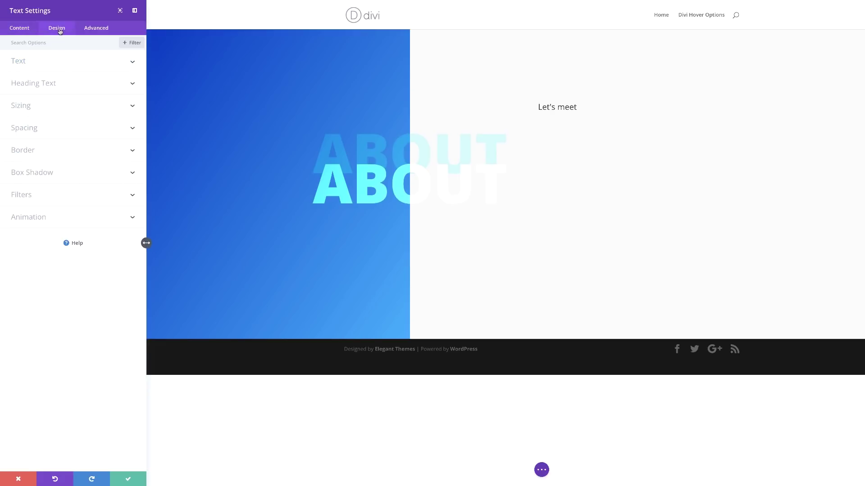
left_click(539, 106)
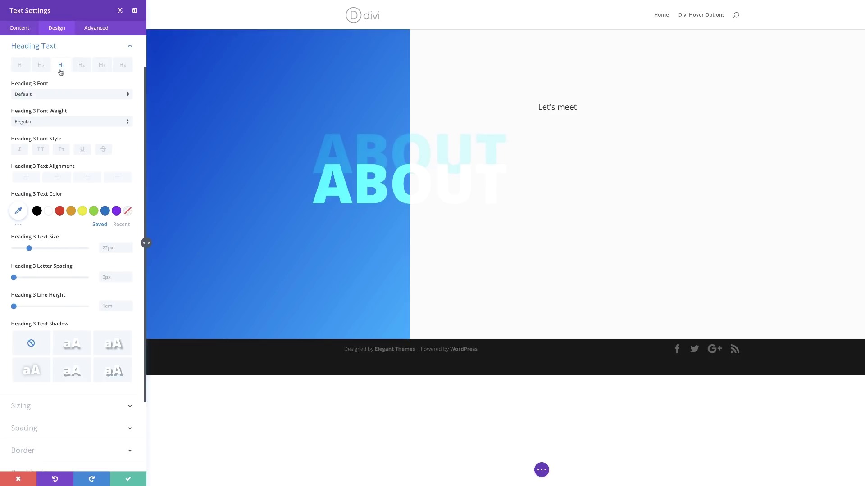
left_click(42, 124)
left_click(47, 154)
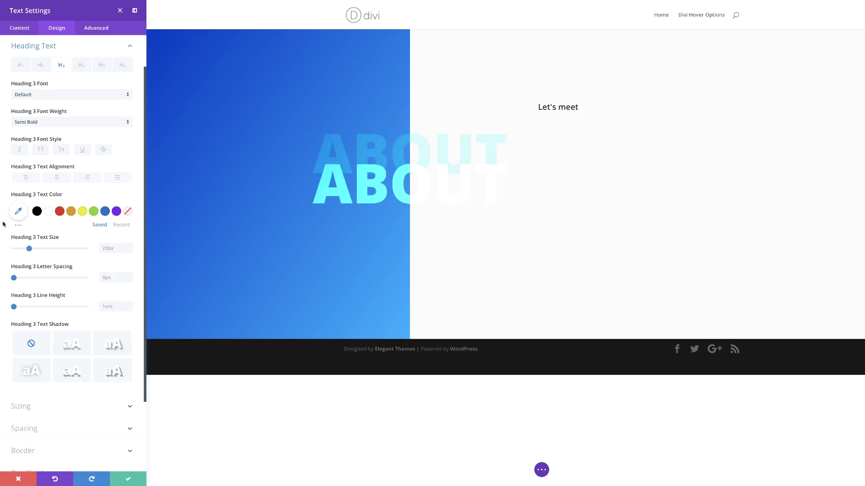
left_click(19, 212)
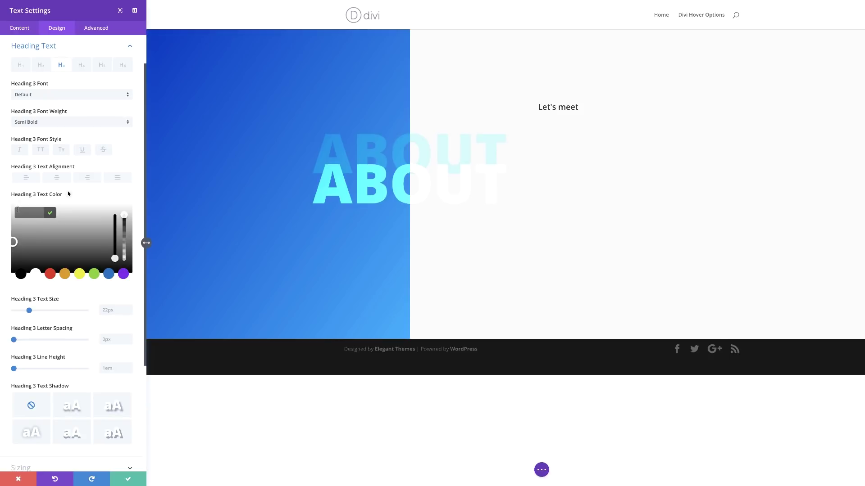
type("#00aeff")
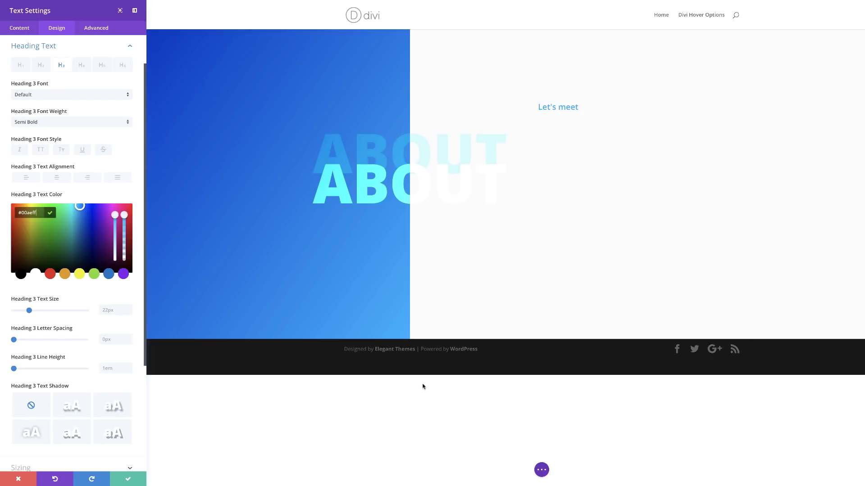
Set the Heading 3 text size to 60px and its letter spacing to -3px.
left_click(124, 311)
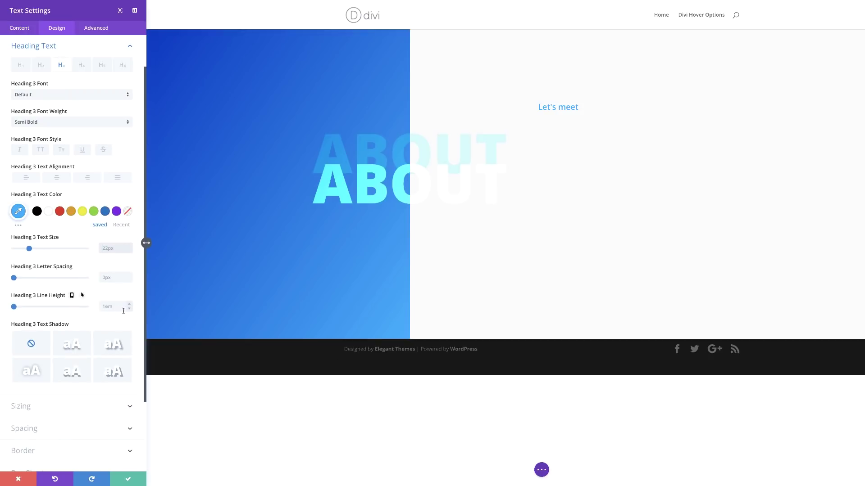
type("60px")
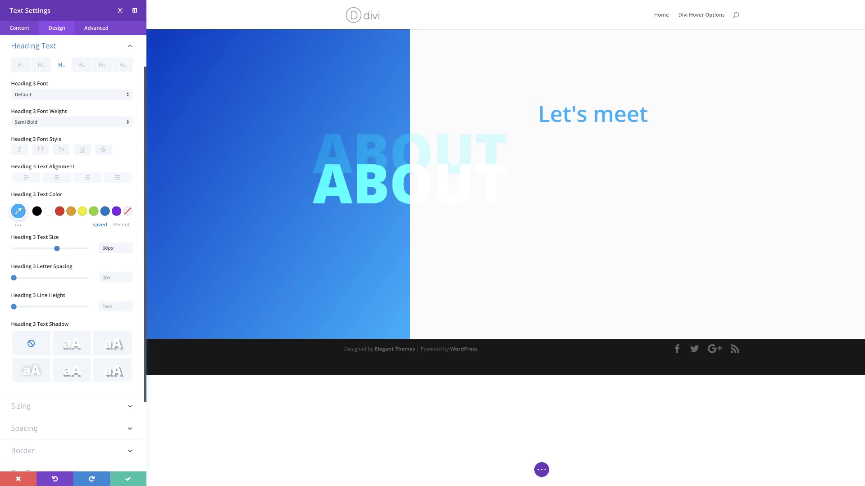
key("Tab")
type("-3px")
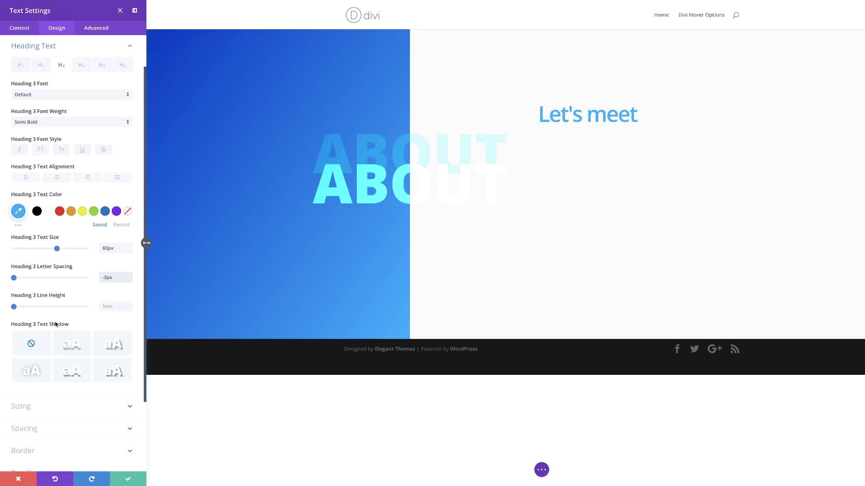
Set the "Let's meet" text module's custom bottom margin to 50px.
scroll(58, 325, "down", 3)
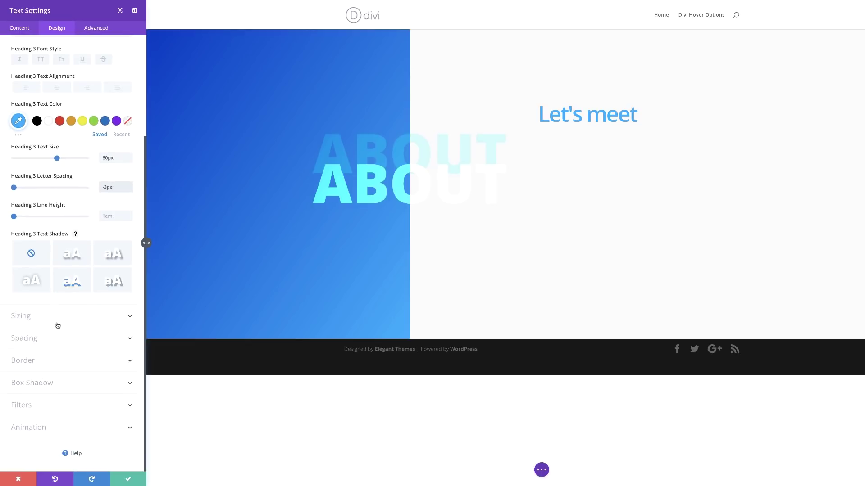
left_click(35, 341)
left_click(53, 158)
type("50px")
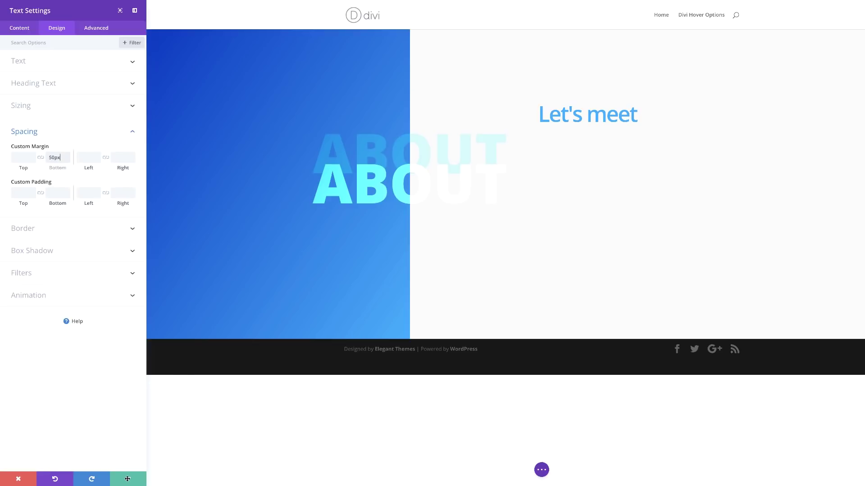
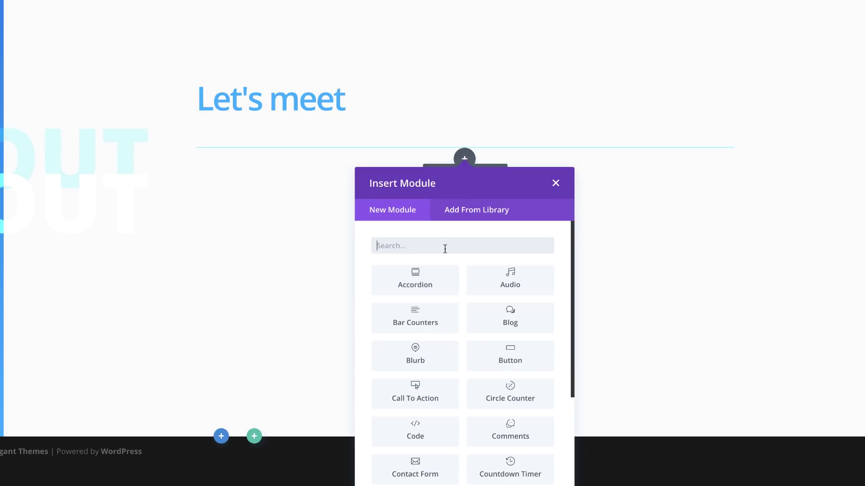
Insert a Text module below the divider and set its text size to 17px.
type("text")
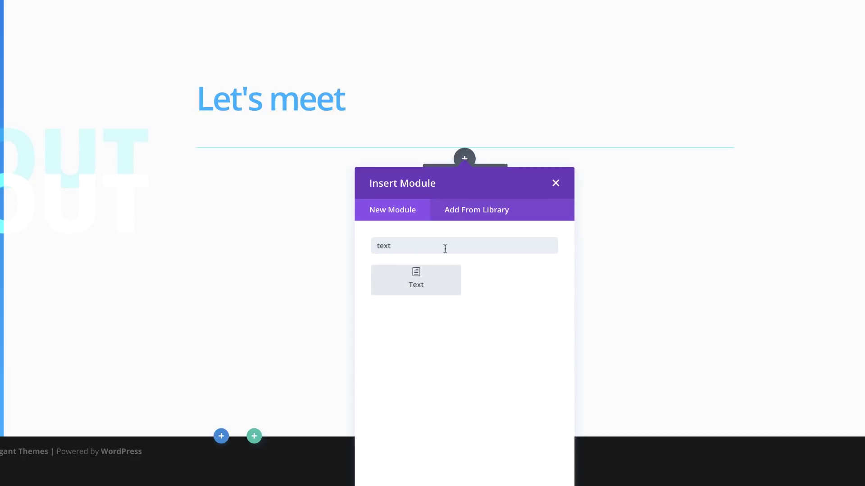
left_click(427, 283)
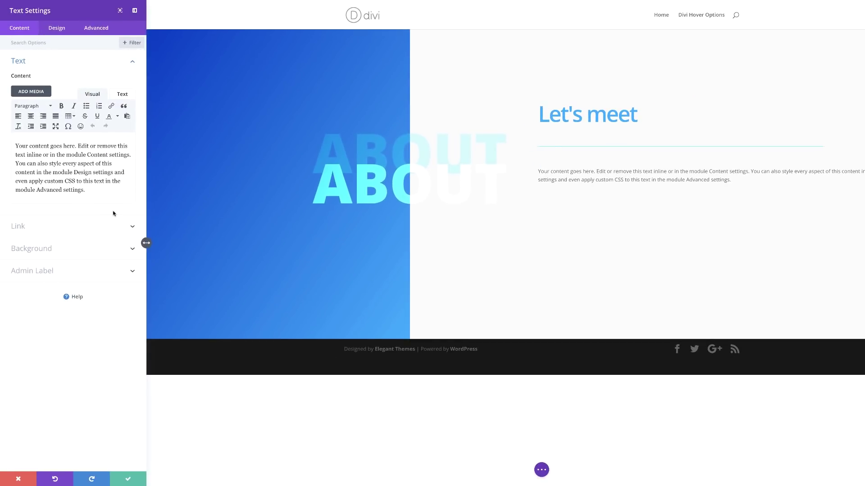
left_click(58, 29)
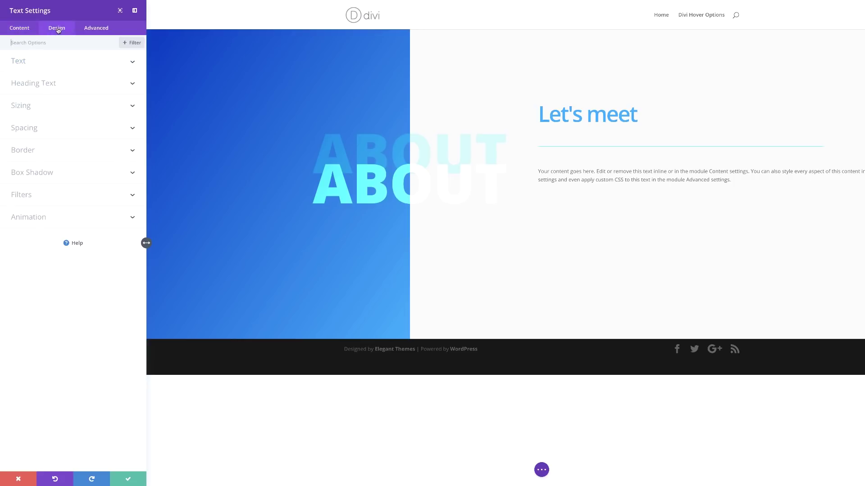
left_click(22, 61)
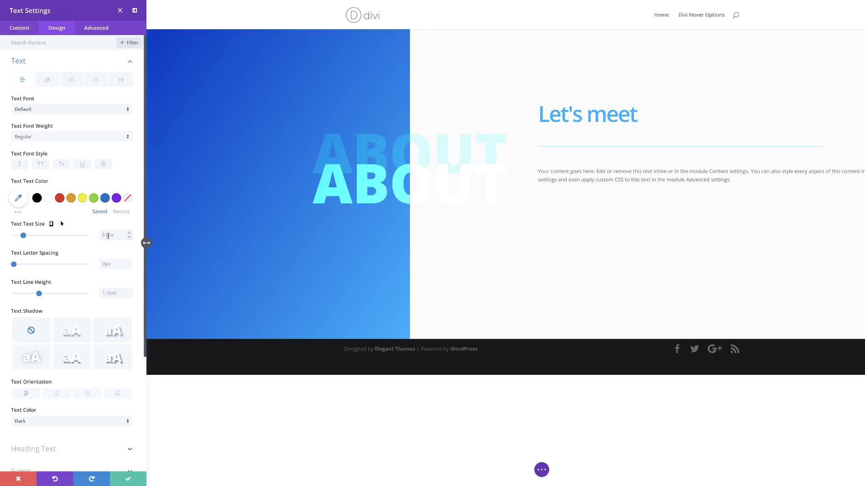
type("17px")
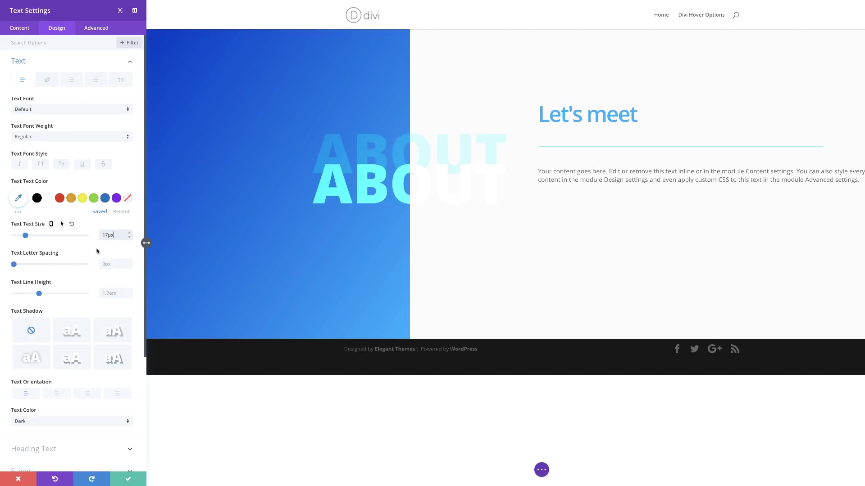
Set the paragraph text's line height to 1.3em and its orientation to justified.
left_click(110, 295)
type("1.3em")
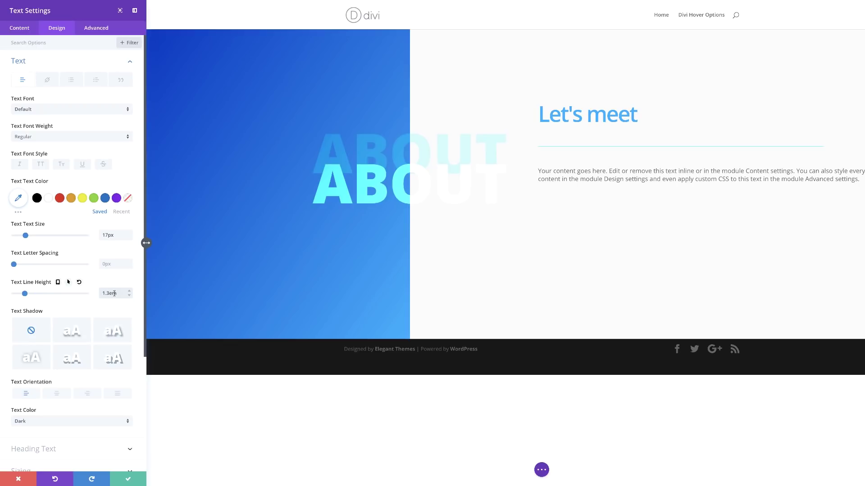
left_click(117, 394)
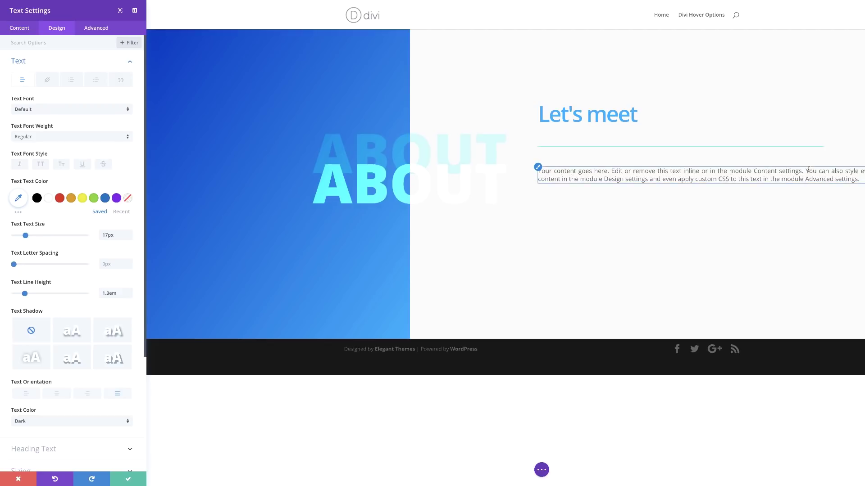
Set the paragraph module's desktop width to 70% and go through its tablet and phone widths.
scroll(112, 264, "down", 4)
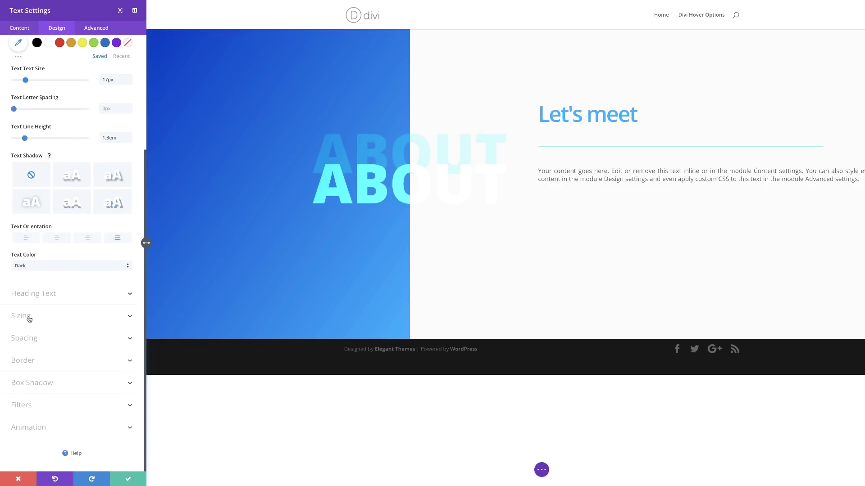
left_click(27, 316)
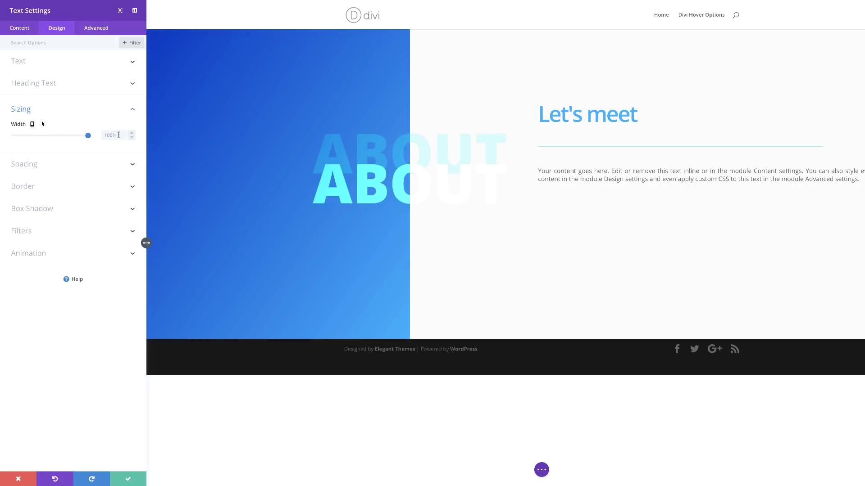
type("70%")
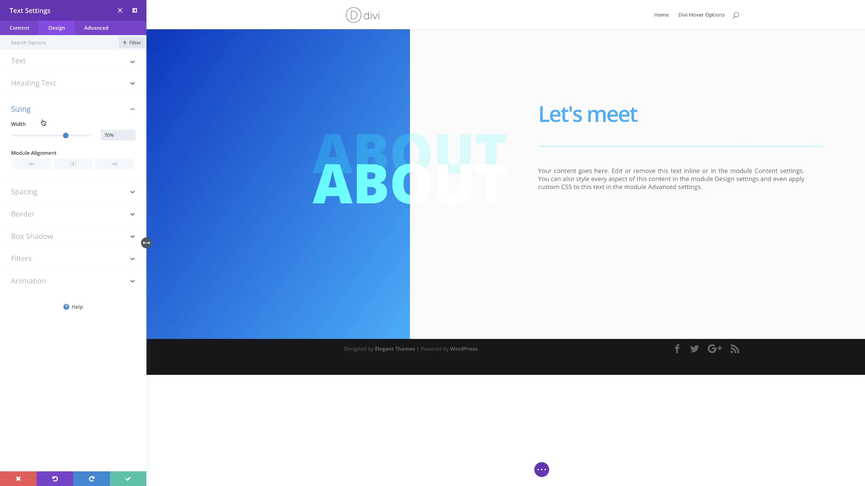
mouse_move(36, 125)
left_click(33, 128)
left_click(73, 138)
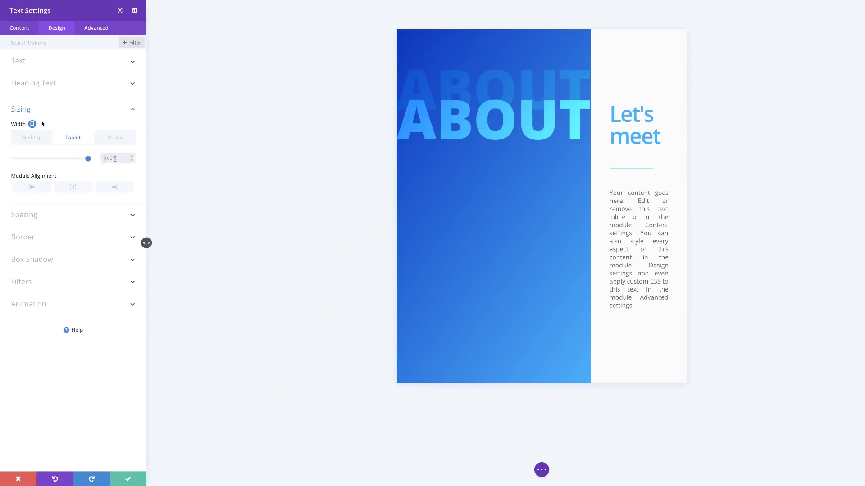
left_click(115, 137)
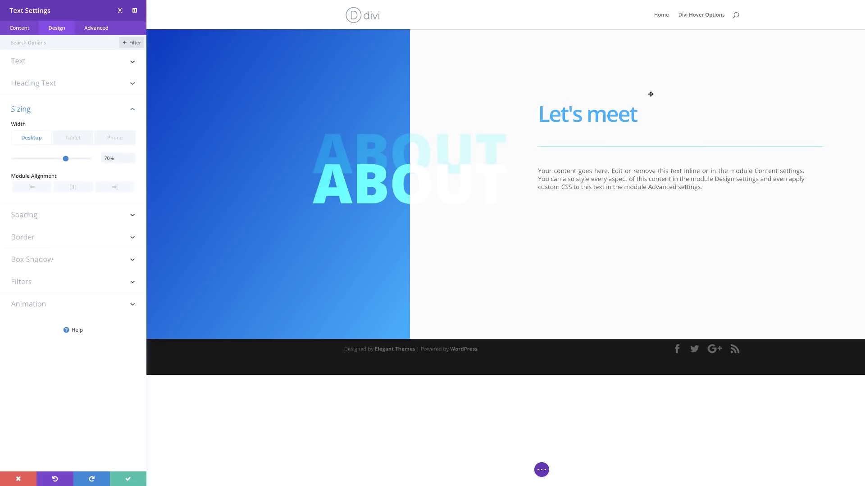
Set a custom bottom margin on the paragraph text module and save its settings.
left_click(33, 215)
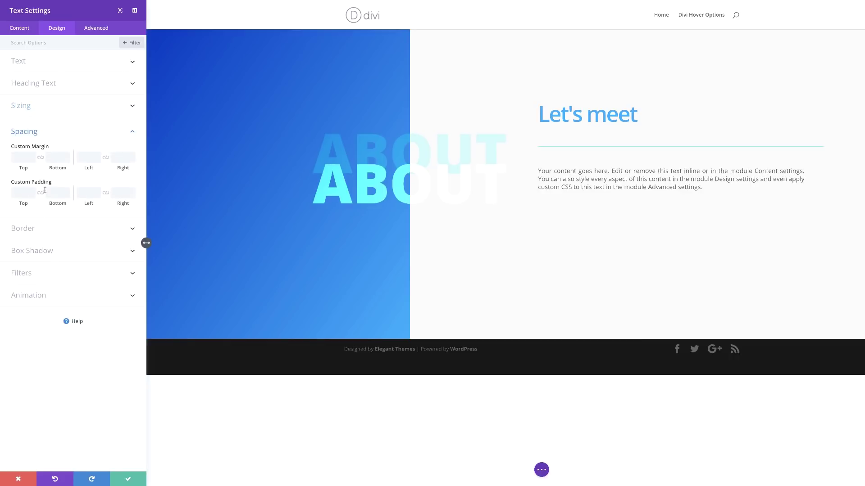
left_click(54, 157)
left_click(127, 478)
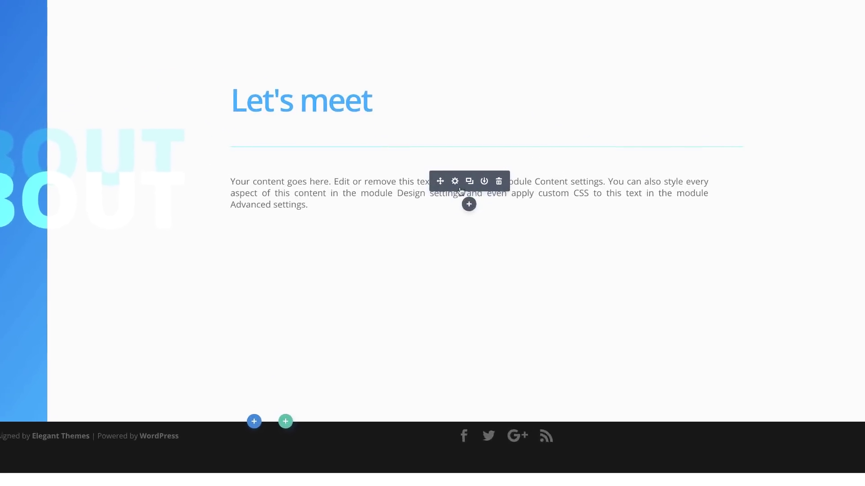
Duplicate the paragraph text module and insert a Button module below the copy.
left_click(470, 181)
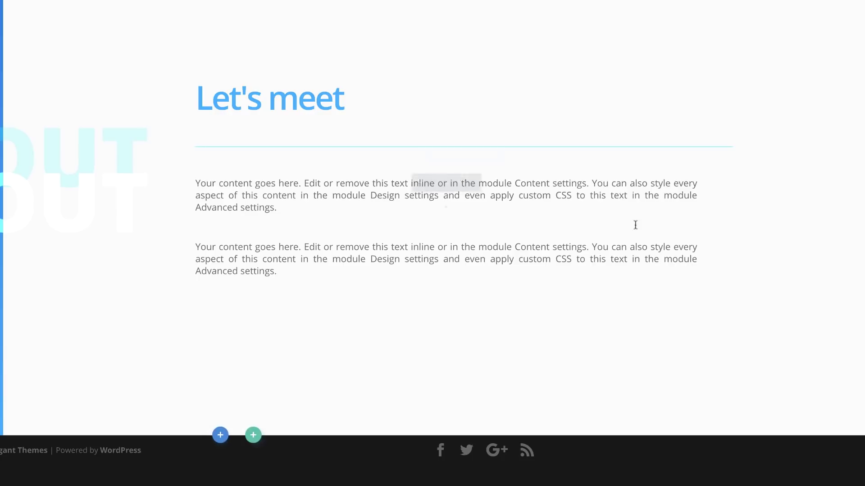
mouse_move(392, 262)
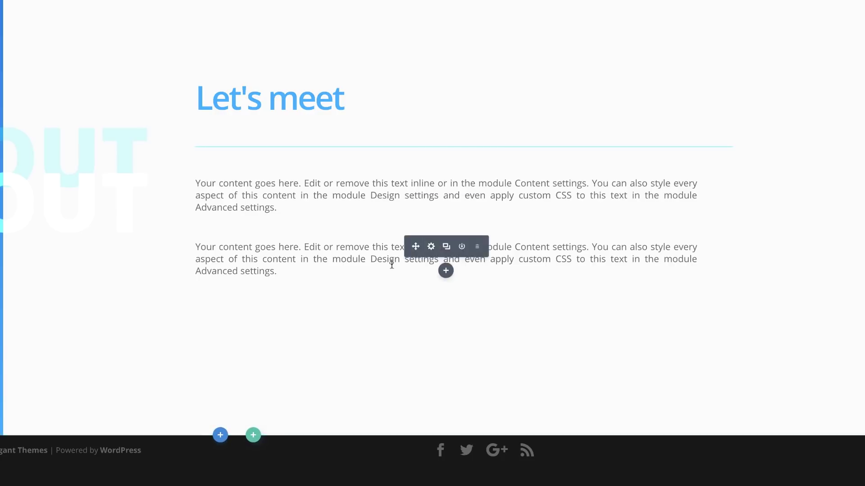
left_click(445, 271)
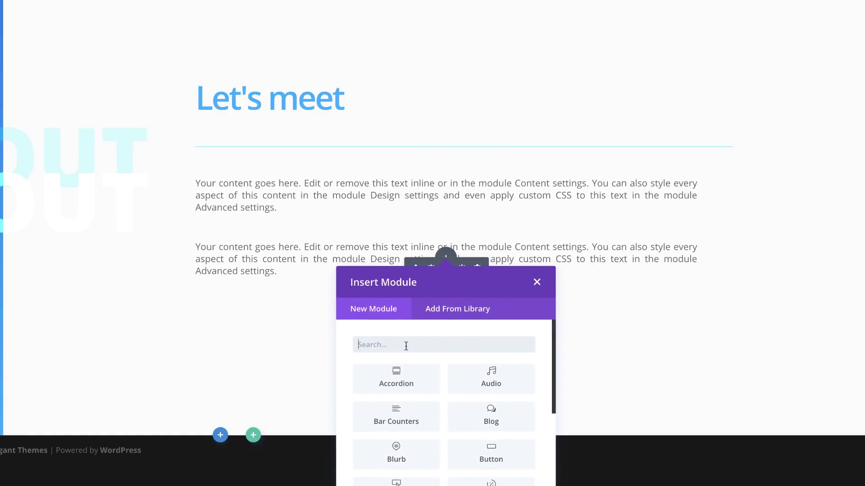
left_click(502, 458)
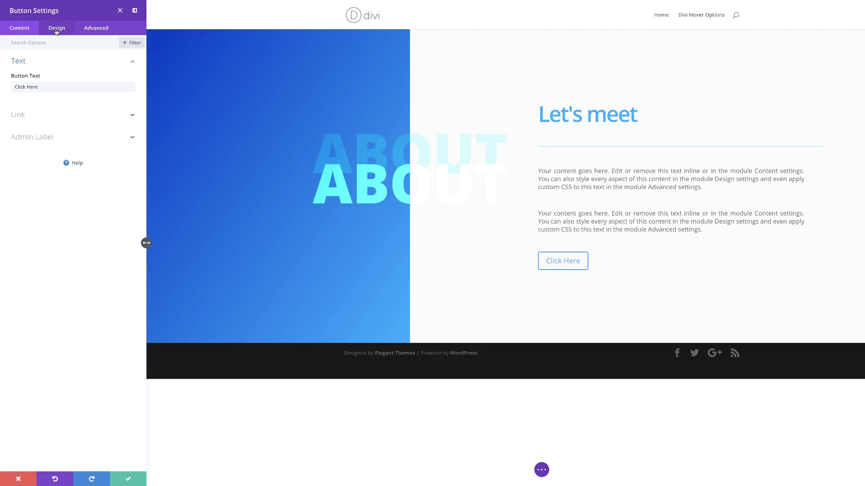
left_click(28, 117)
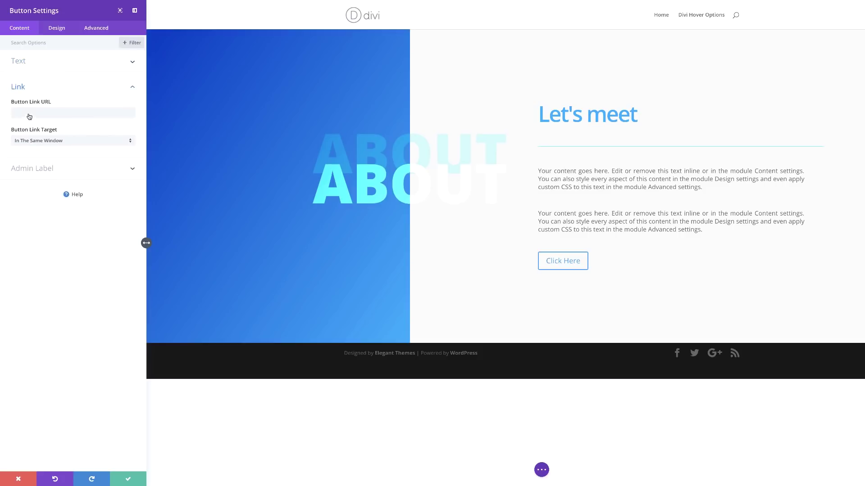
left_click(23, 112)
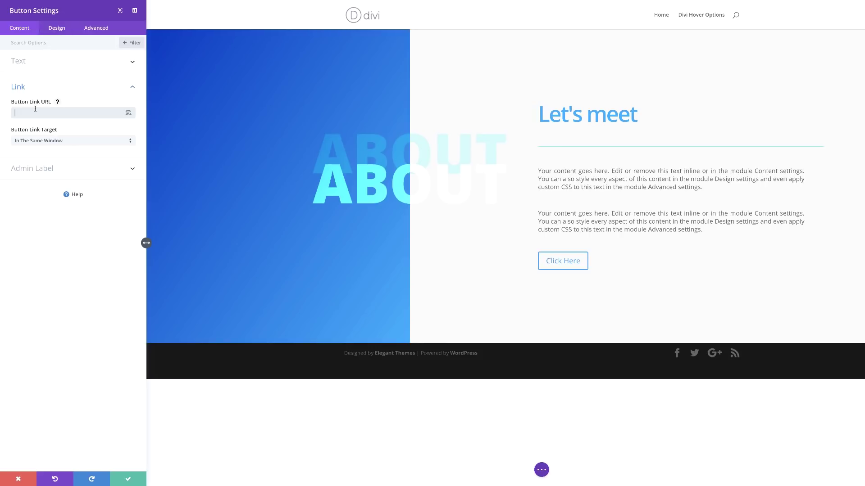
Enable custom styles for the button and set its text size to 17px.
left_click(61, 31)
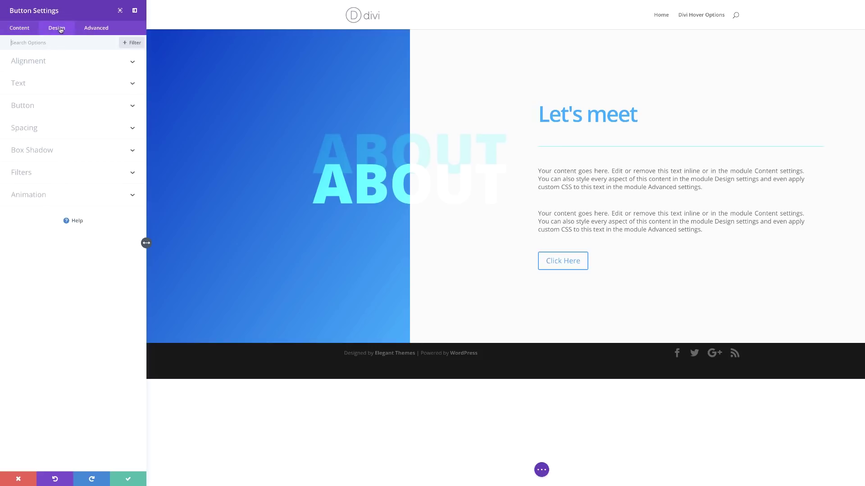
left_click(37, 109)
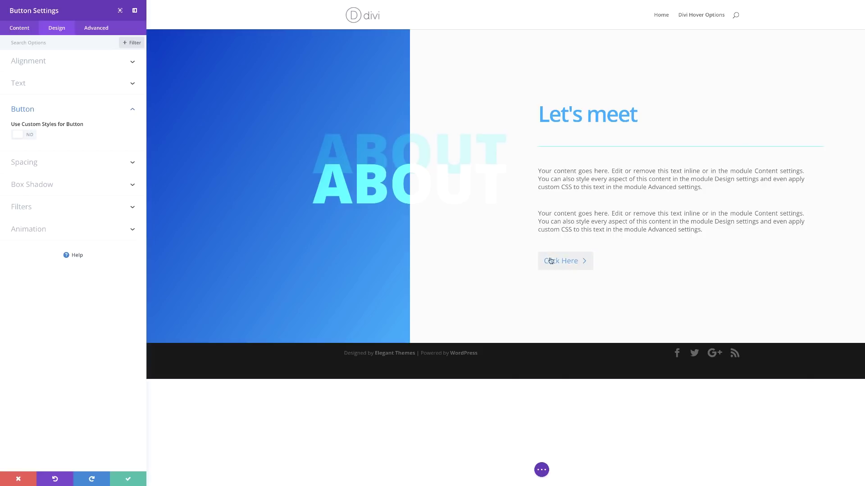
left_click(30, 136)
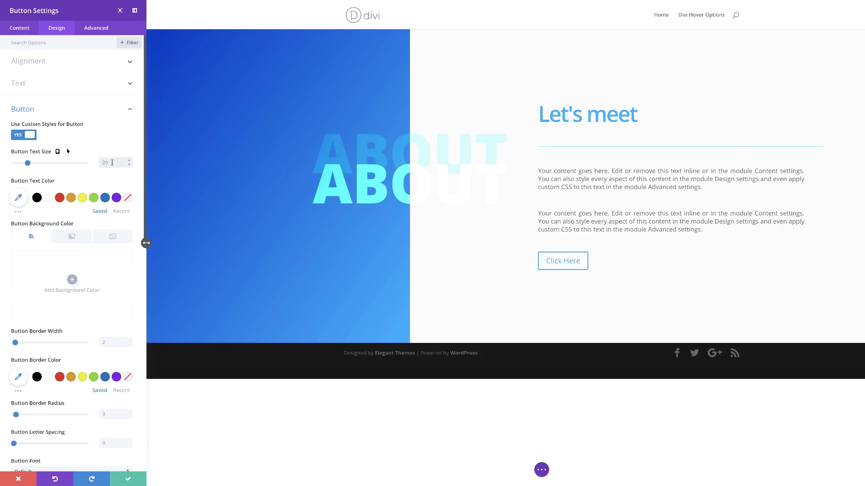
type("17")
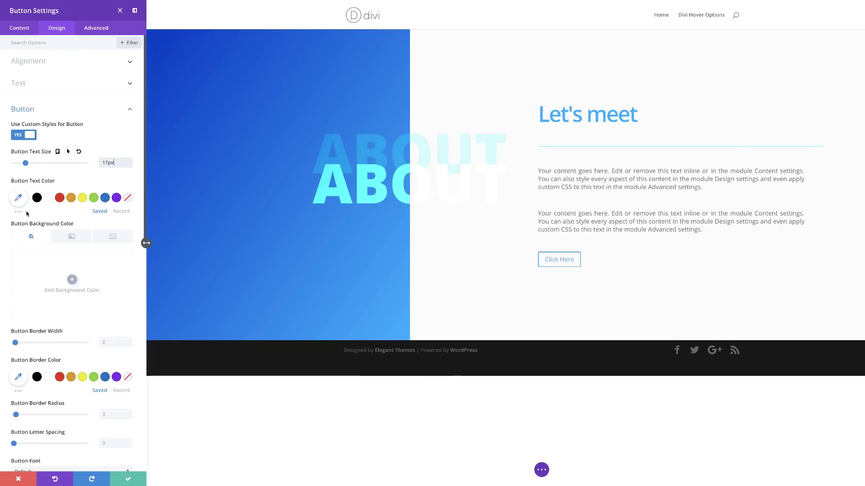
Set the button's text color to white and its background color to #00aeff.
left_click(49, 200)
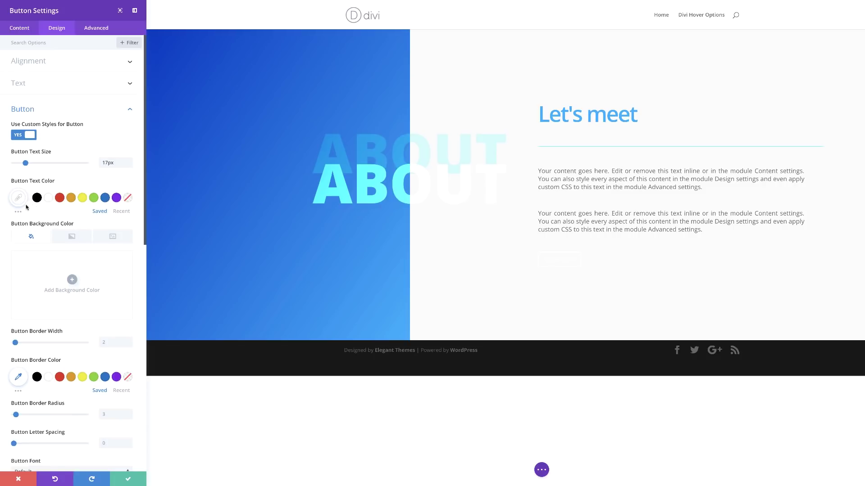
left_click(72, 280)
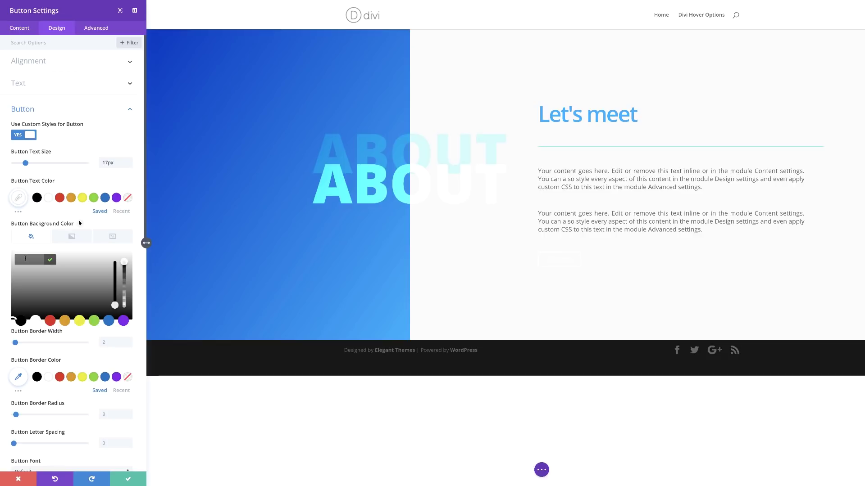
type("#01aeff")
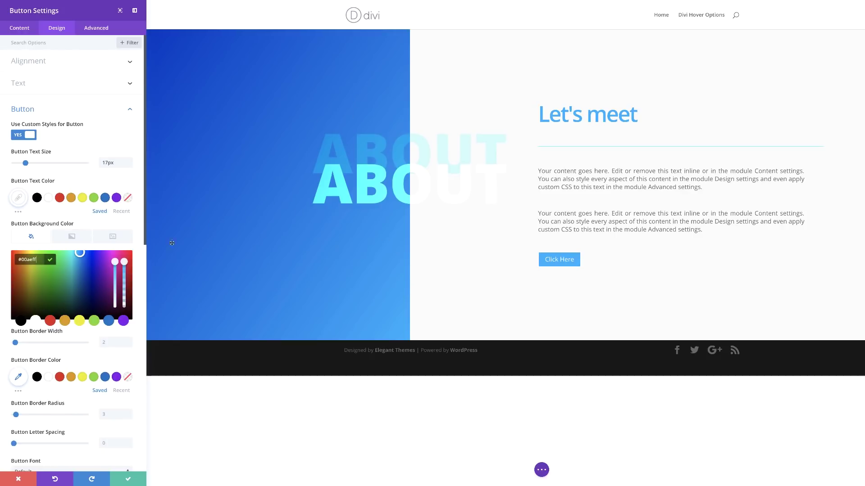
Set the button's border width to 0px and its border radius to 100px.
scroll(145, 242, "down", 3)
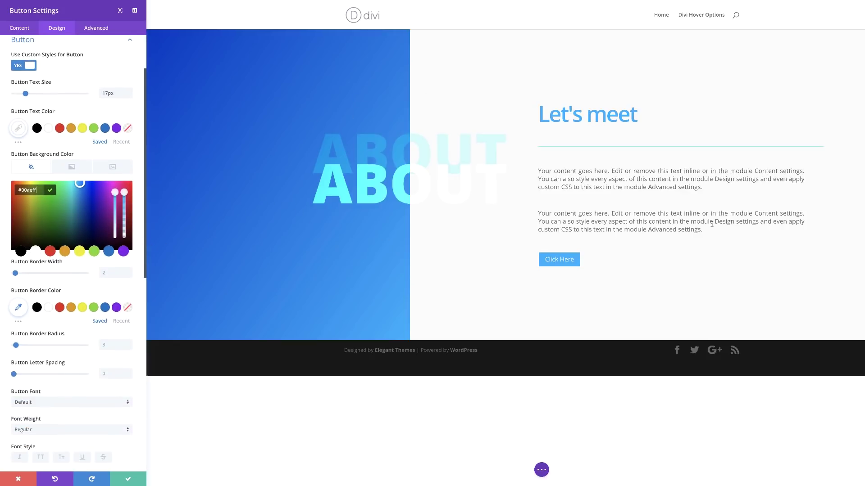
left_click(108, 273)
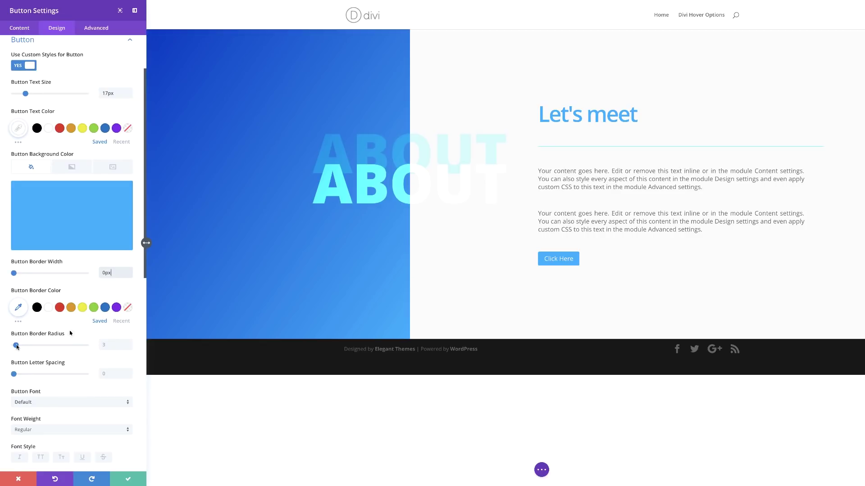
left_click_drag(16, 346, 86, 345)
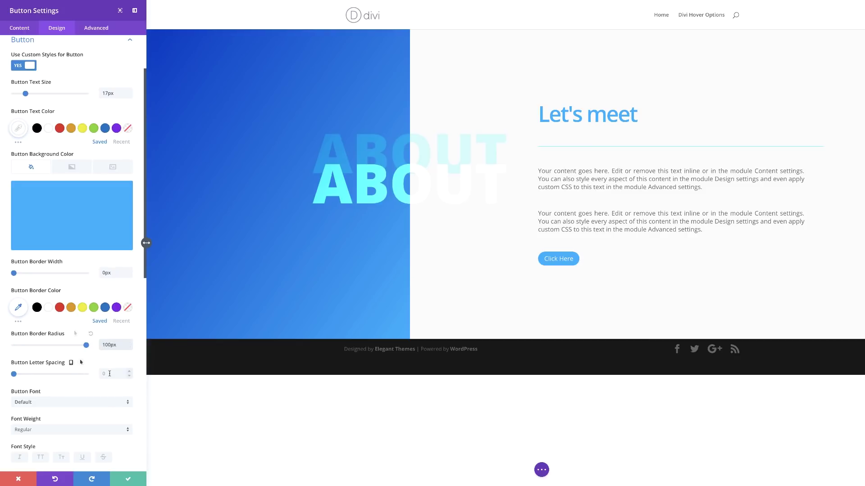
Set the button's letter spacing to -1px and its font to Ultra Bold in uppercase.
left_click(109, 374)
type("-1")
scroll(77, 412, "down", 2)
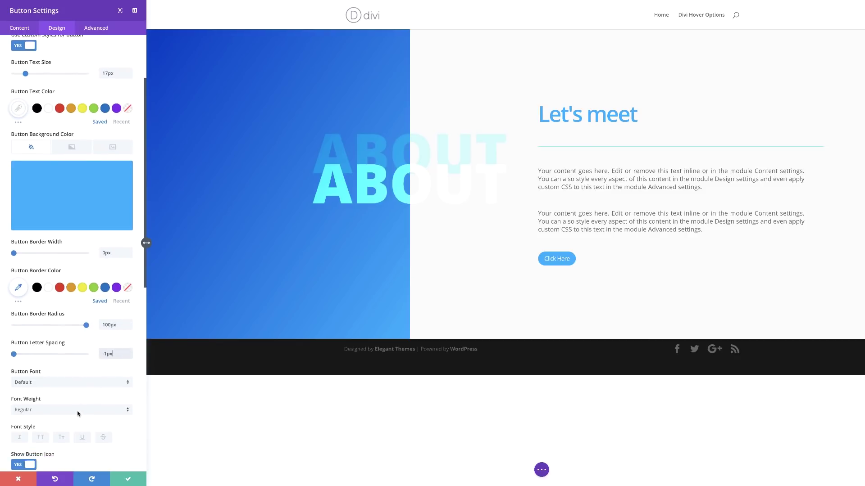
left_click(40, 374)
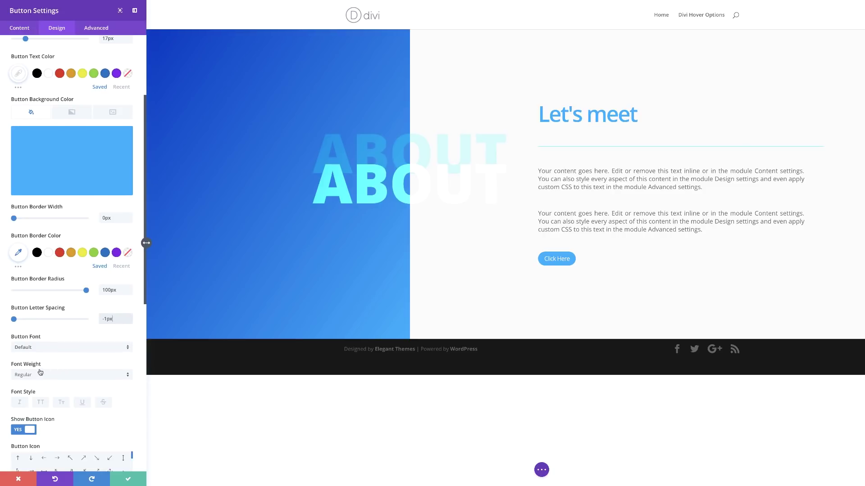
left_click(39, 374)
left_click(41, 405)
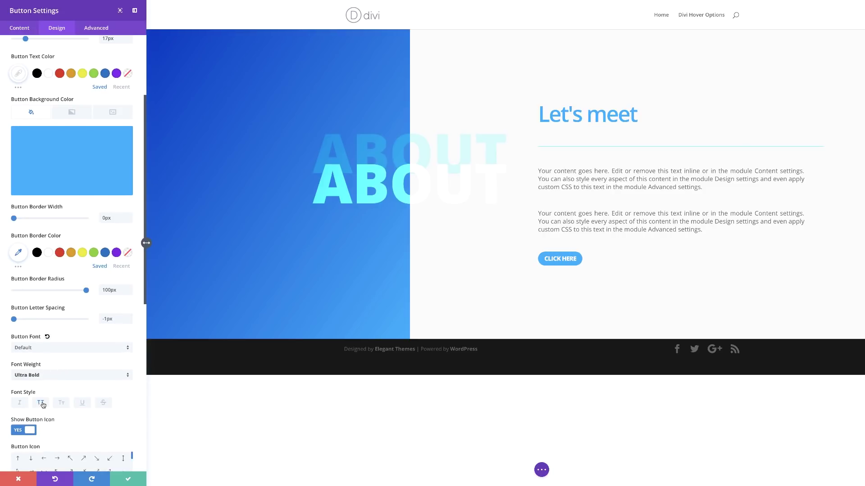
scroll(110, 428, "down", 6)
scroll(110, 428, "down", 1)
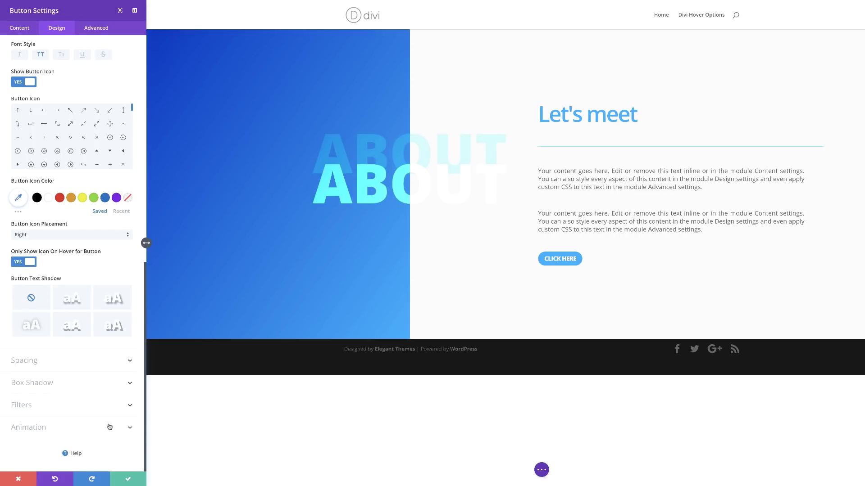
Set the button's linked top and bottom padding to 10px and increase its linked left and right padding.
left_click(30, 362)
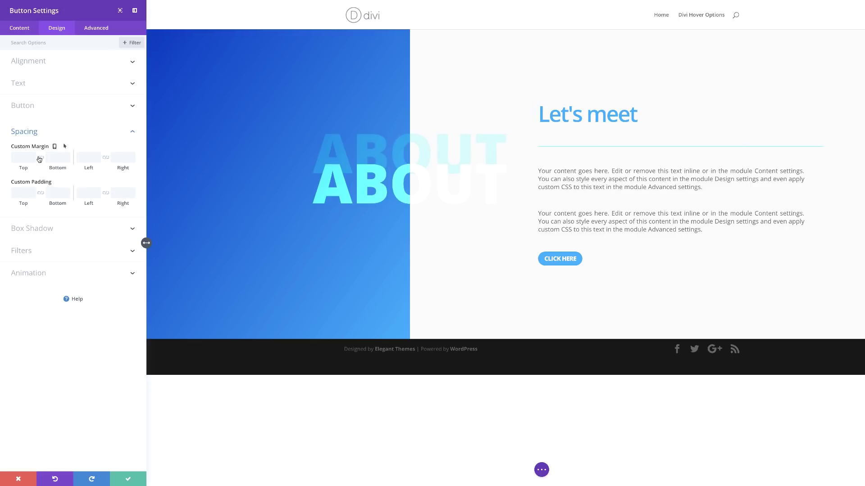
left_click(40, 193)
left_click(16, 193)
type("10")
left_click(54, 193)
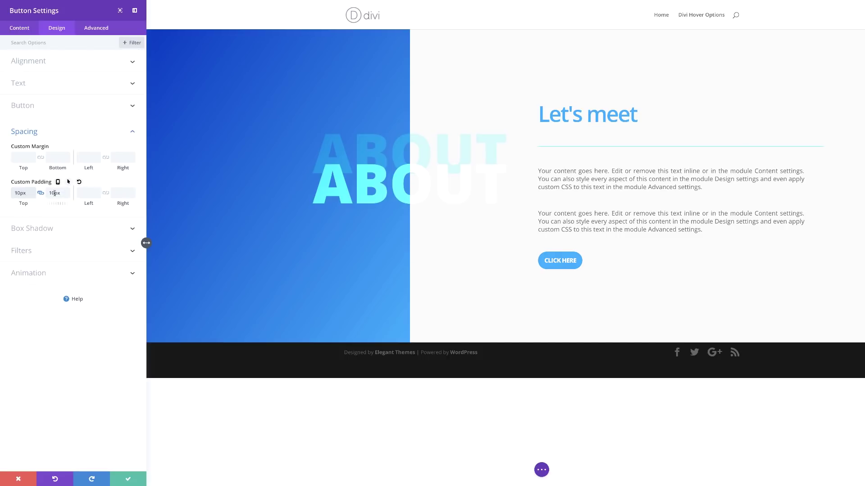
left_click(105, 194)
left_click(82, 193)
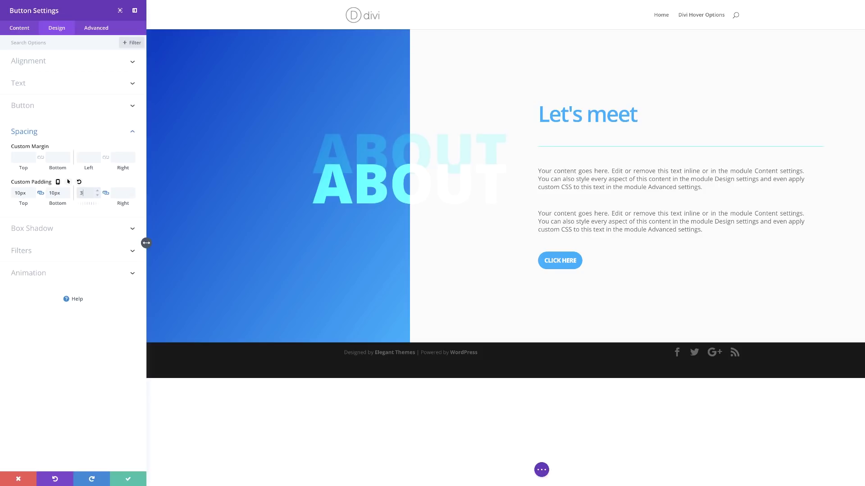
Give the button the first box shadow preset with 54px blur and -8px spread, and save the button settings.
left_click(47, 230)
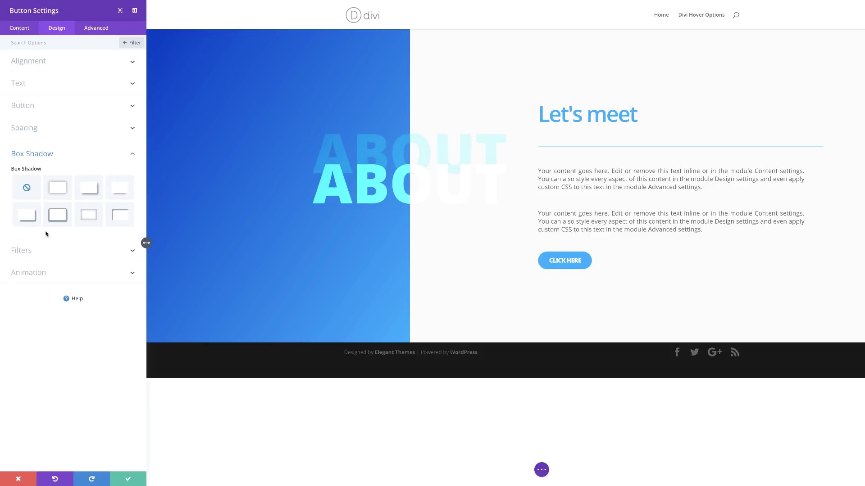
left_click(60, 193)
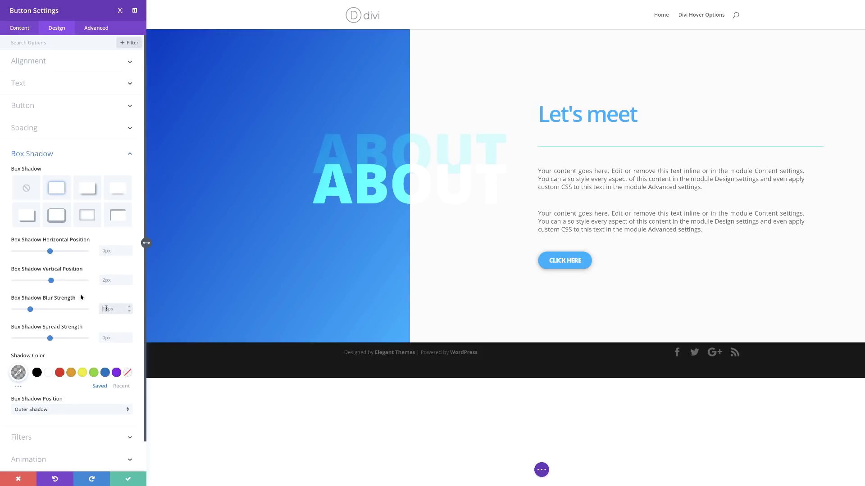
triple_click(106, 309)
type("54px")
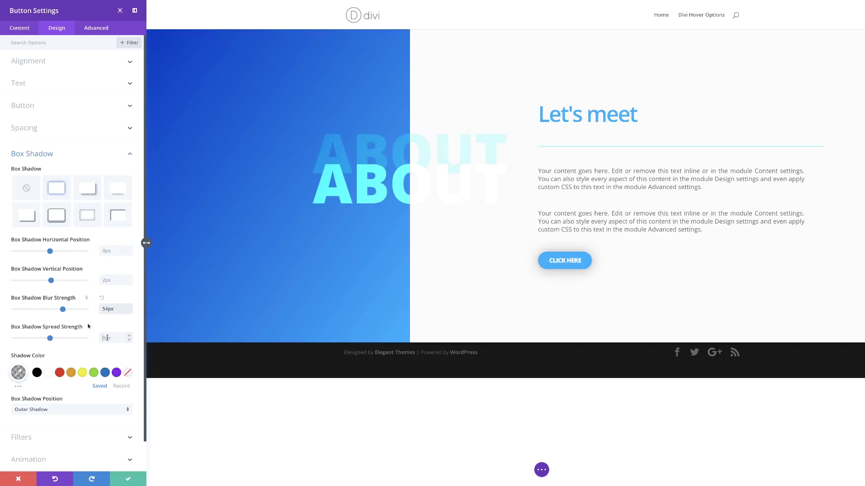
left_click(107, 337)
type("-8px")
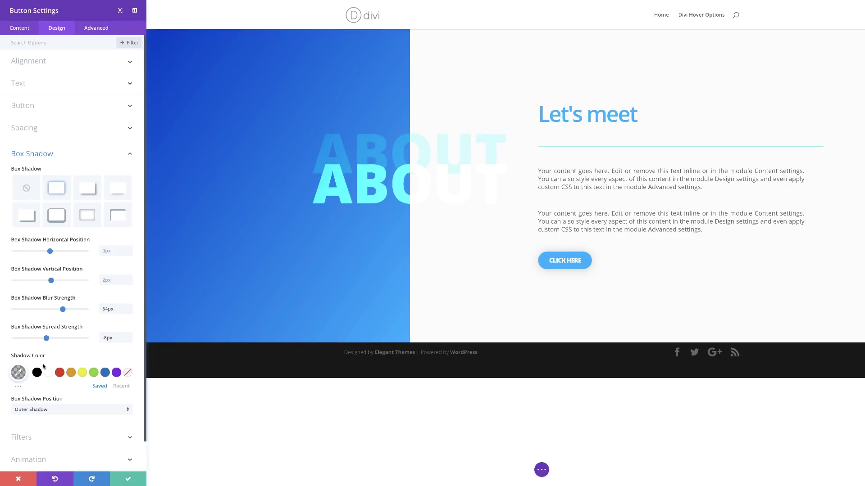
left_click(18, 372)
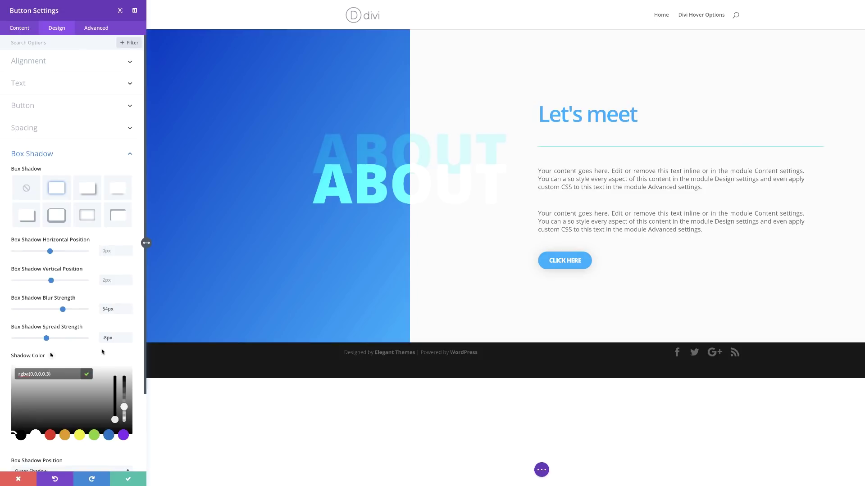
left_click(138, 351)
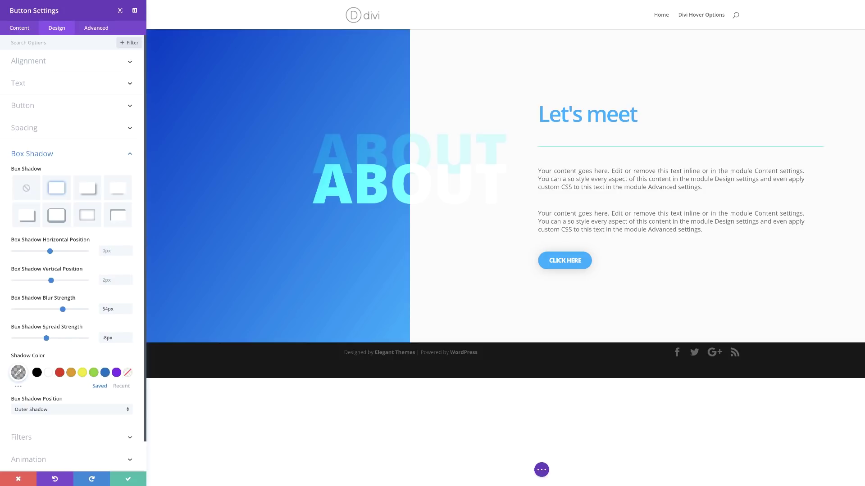
left_click(128, 479)
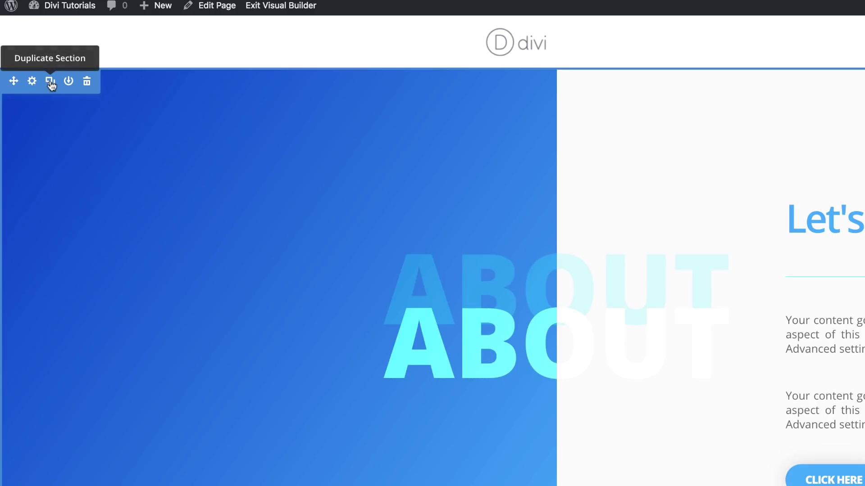
Duplicate the entire ABOUT section with its row and modules.
left_click(50, 83)
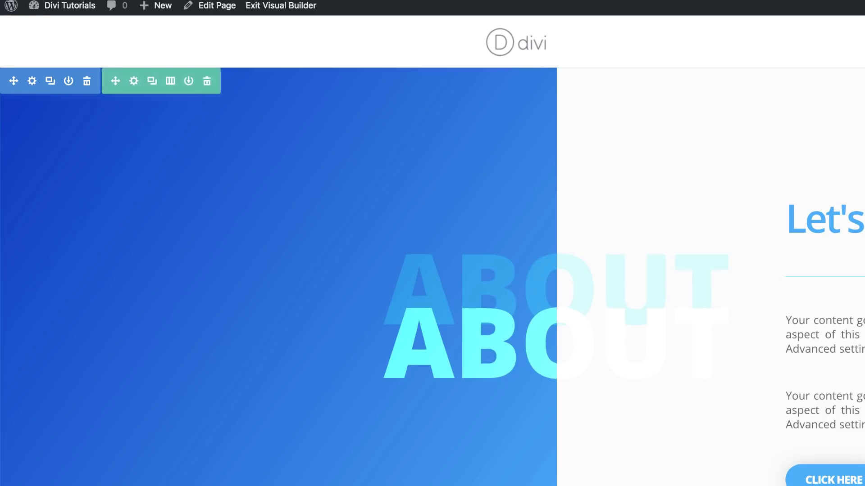
scroll(736, 312, "down", 6)
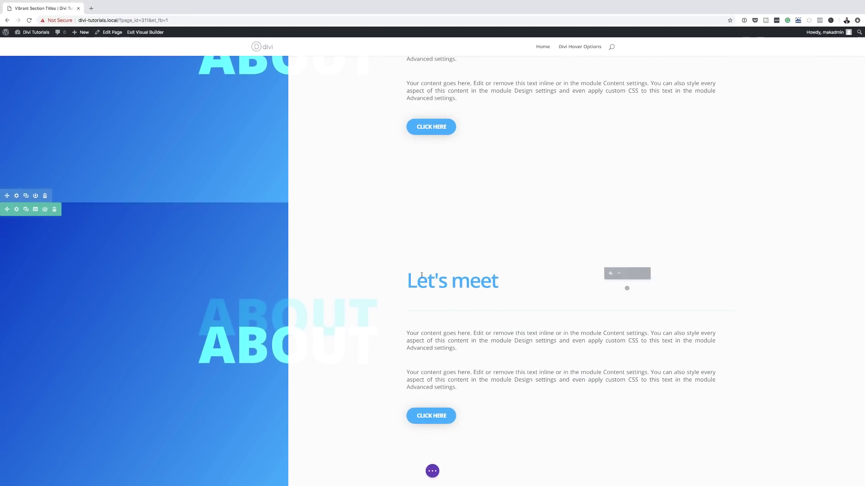
mouse_move(288, 358)
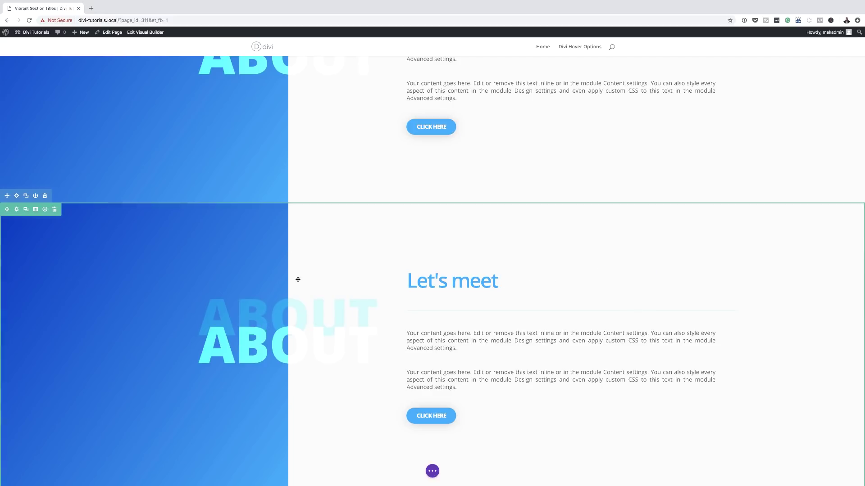
scroll(297, 280, "up", 3)
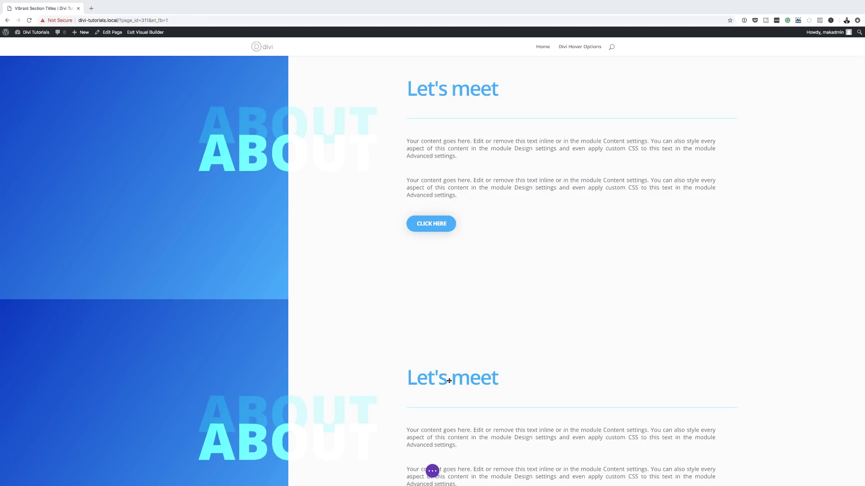
Replace the "Let's meet" heading in the duplicated section with "Portfolio".
left_click(410, 377)
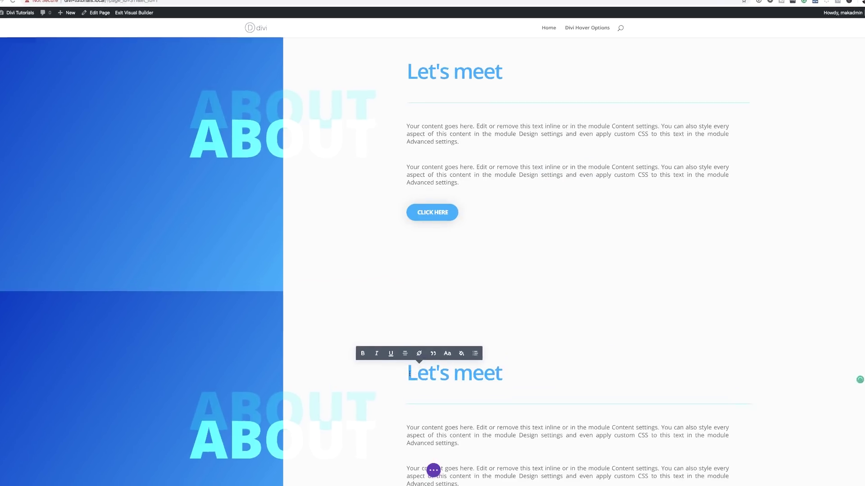
left_click_drag(409, 373, 502, 373)
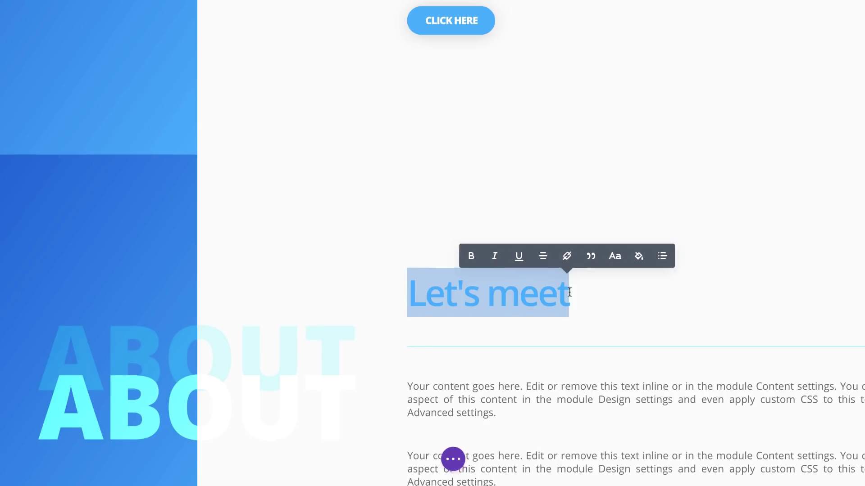
type("Por")
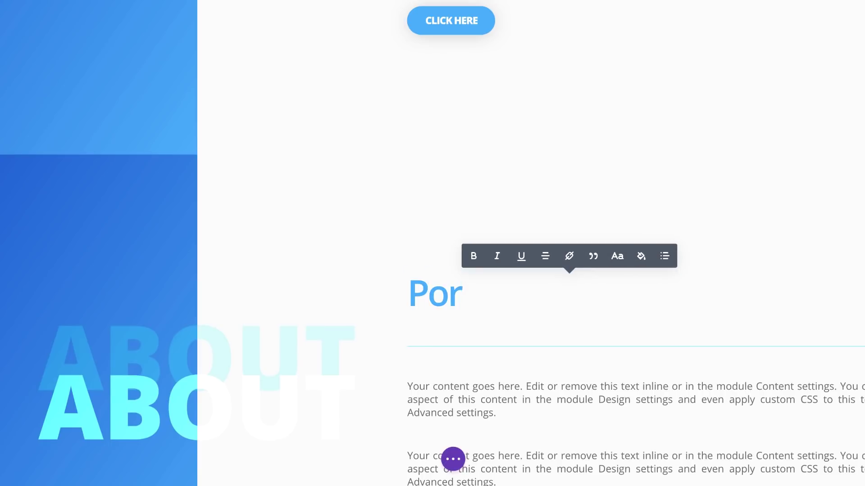
type("tfolio")
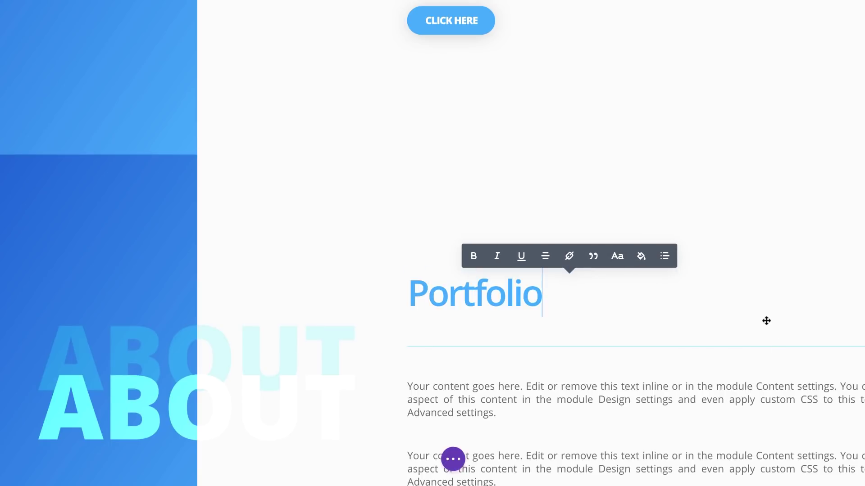
Set the background color of the duplicated section's row to #efefef.
scroll(766, 323, "down", 4)
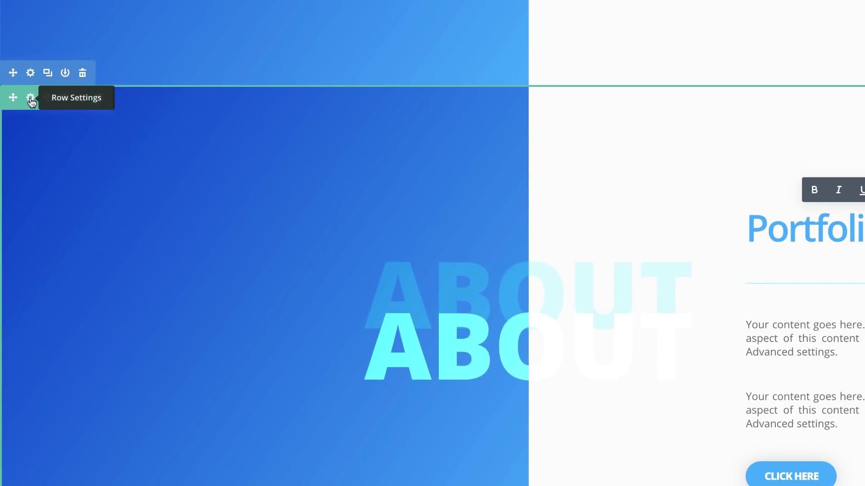
left_click(29, 96)
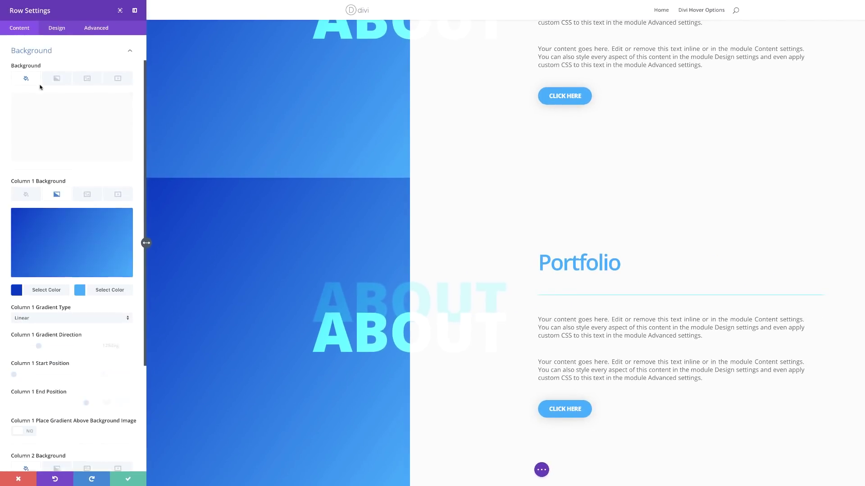
left_click(63, 121)
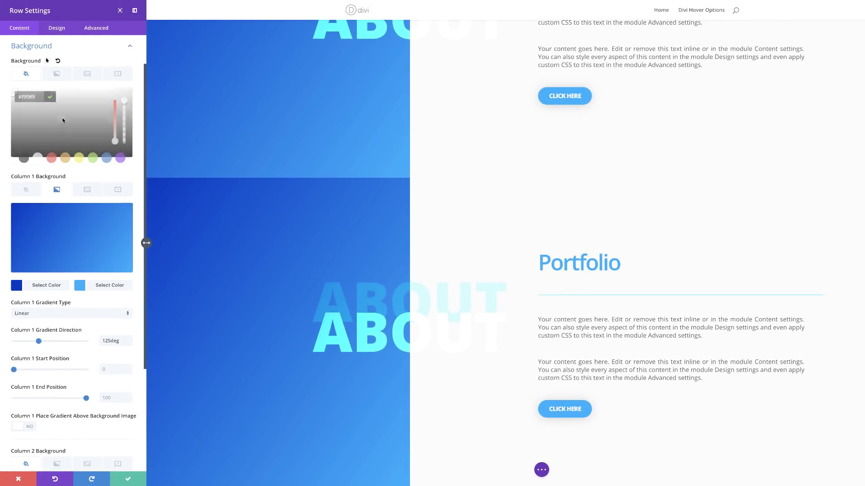
type("#efefef")
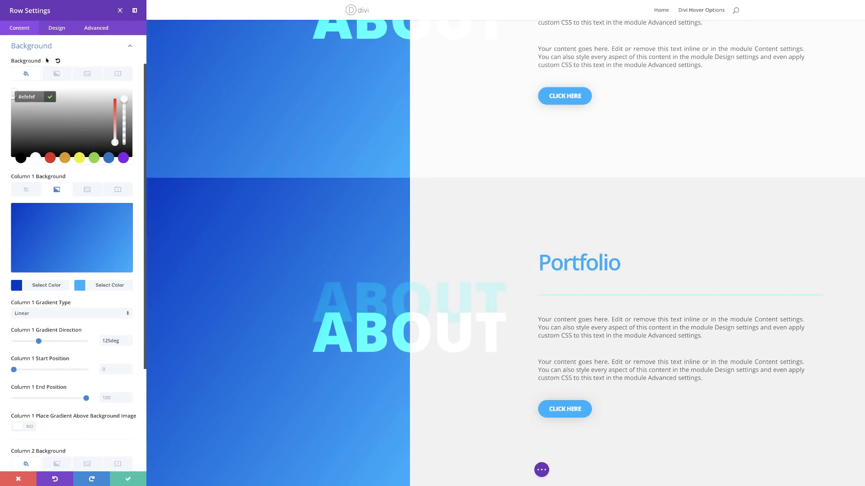
Set the row's column 1 gradient colors to #5f00a8 and #9000ff, and save the row settings.
left_click(16, 286)
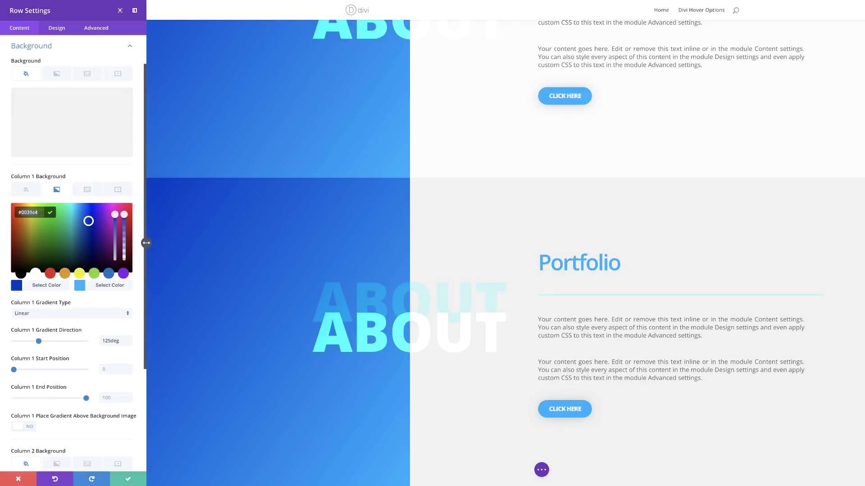
type("#5f00a8")
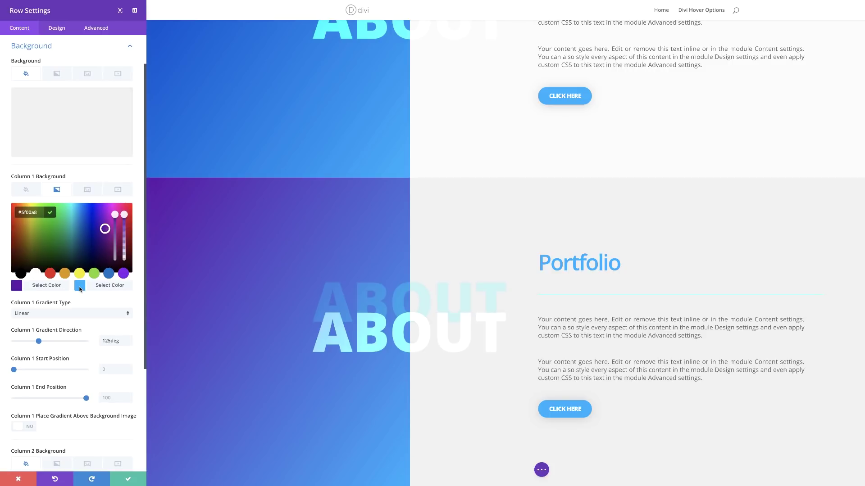
left_click(82, 288)
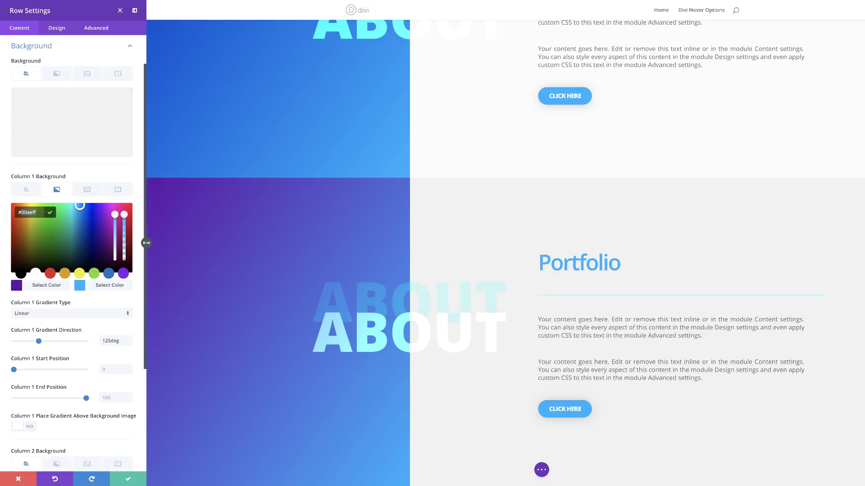
left_click(105, 205)
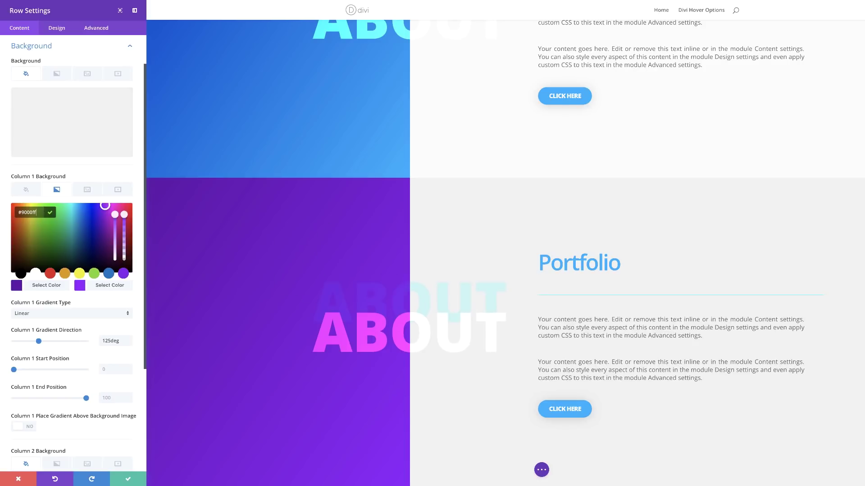
left_click(127, 479)
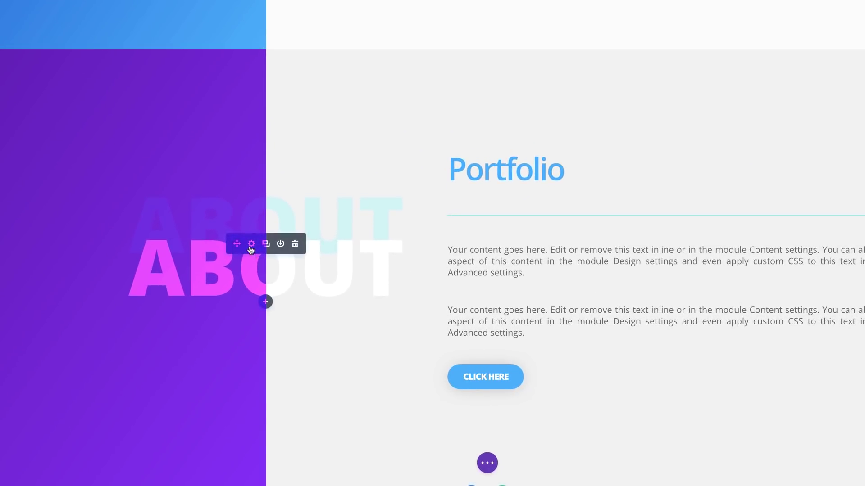
Filter the duplicated ABOUT text's settings to modified styles and set its Heading 2 text shadow color to rgba(255,0,255,0.24).
left_click(270, 270)
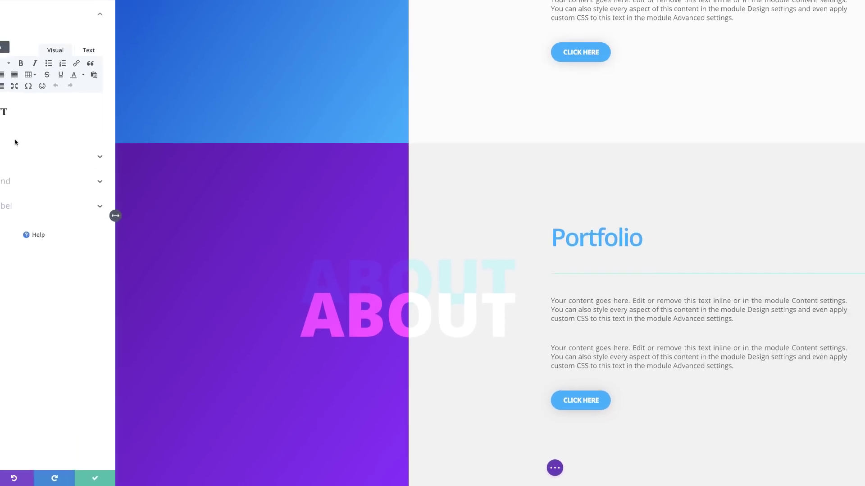
left_click(57, 29)
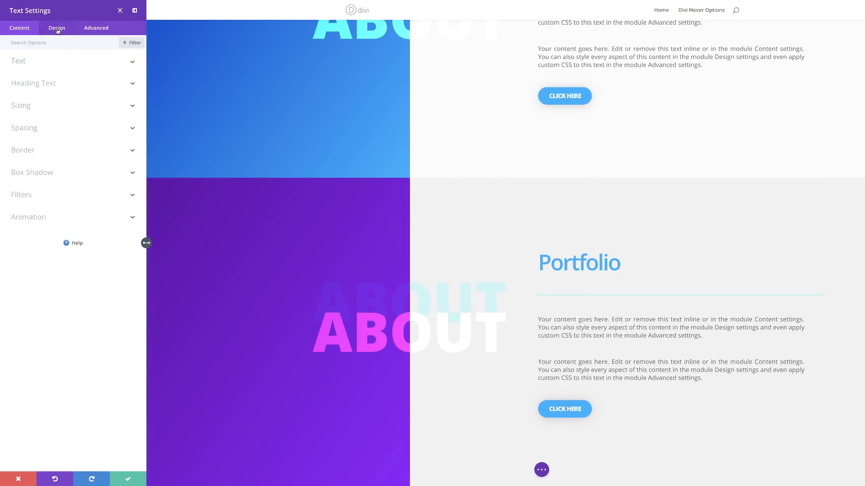
left_click(39, 82)
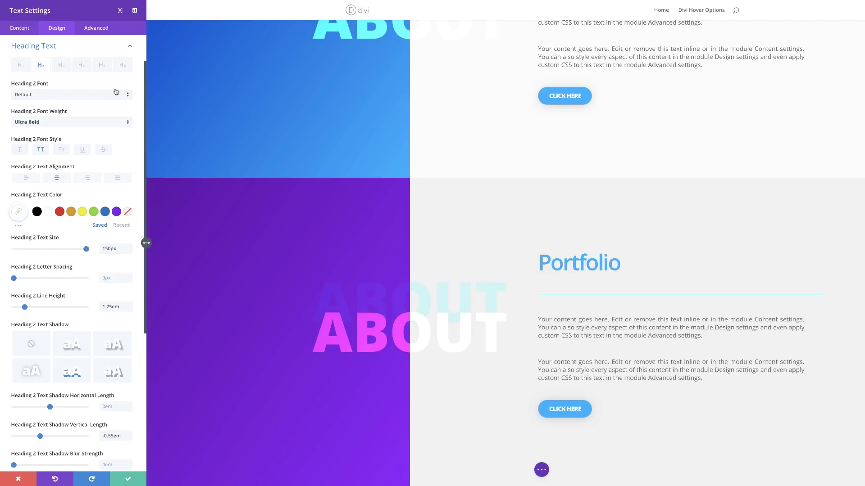
scroll(116, 92, "up", 2)
left_click(130, 42)
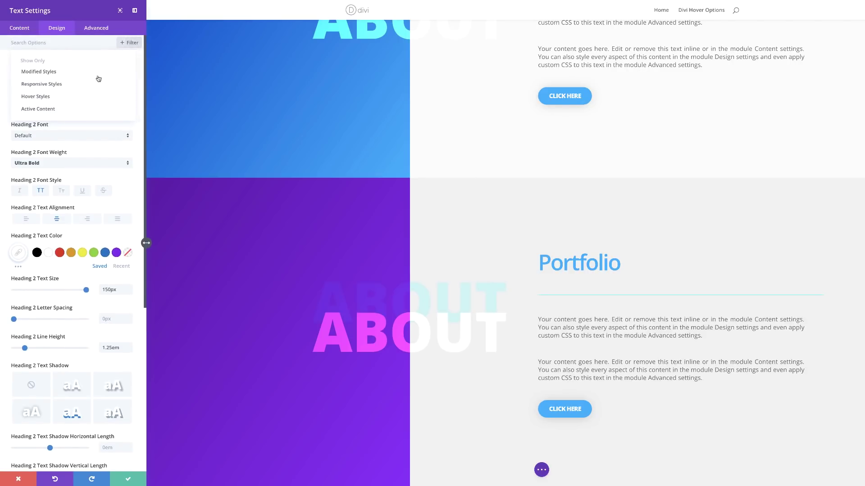
left_click(68, 72)
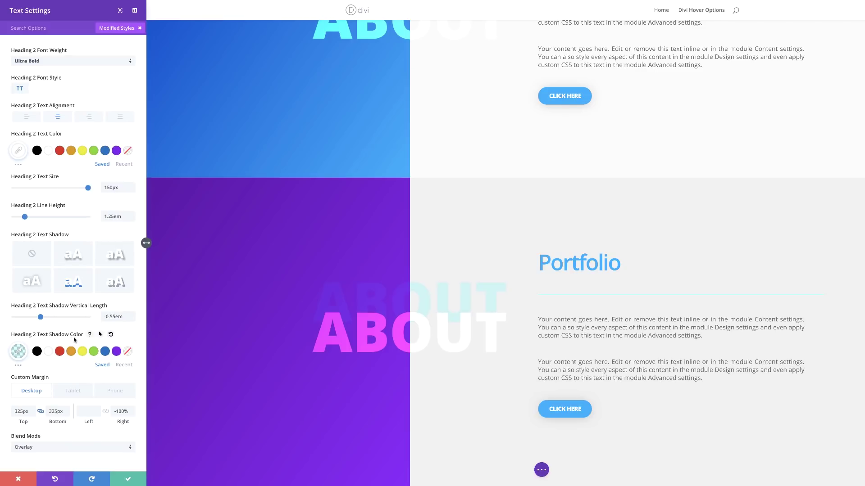
left_click(19, 353)
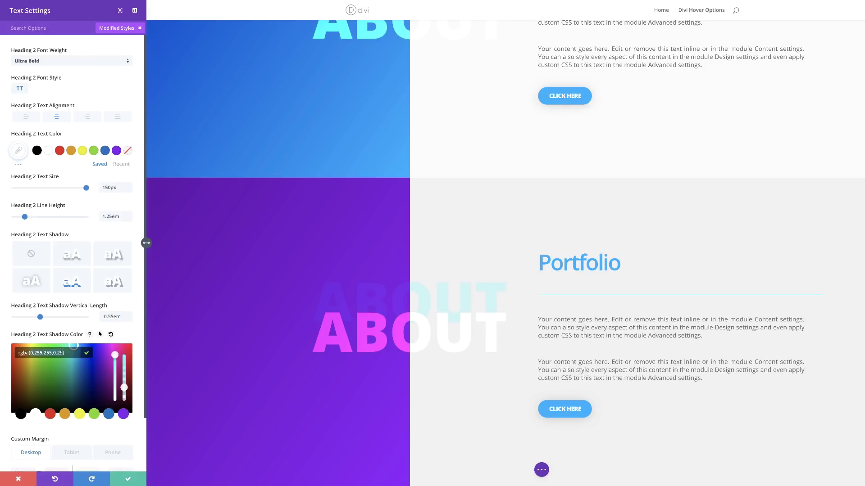
left_click_drag(100, 334, 114, 343)
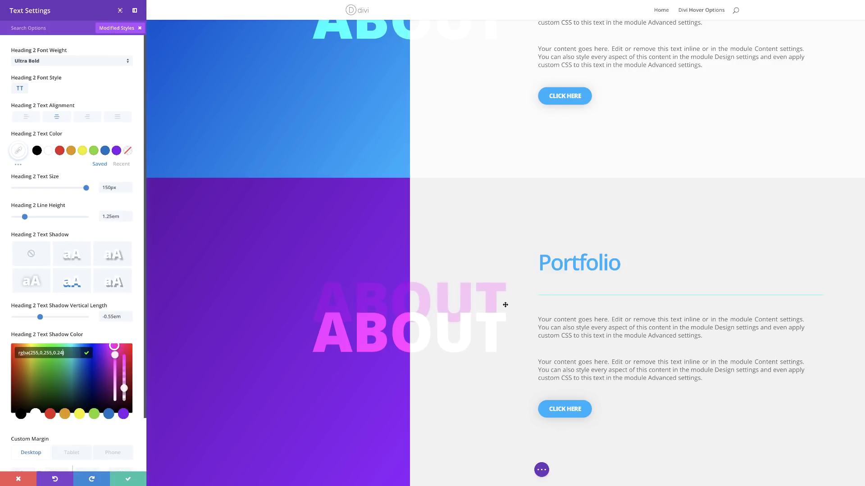
scroll(89, 180, "down", 2)
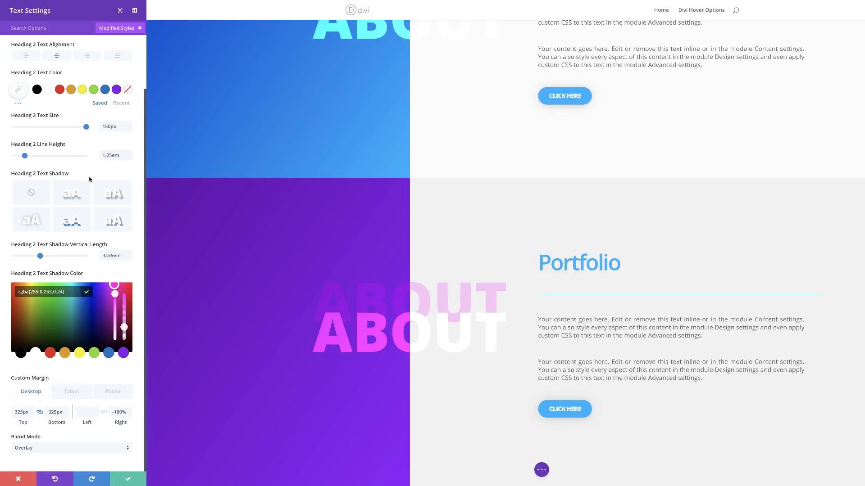
Set the duplicated ABOUT text's right custom margin to -110% and save the text settings.
left_click(118, 412)
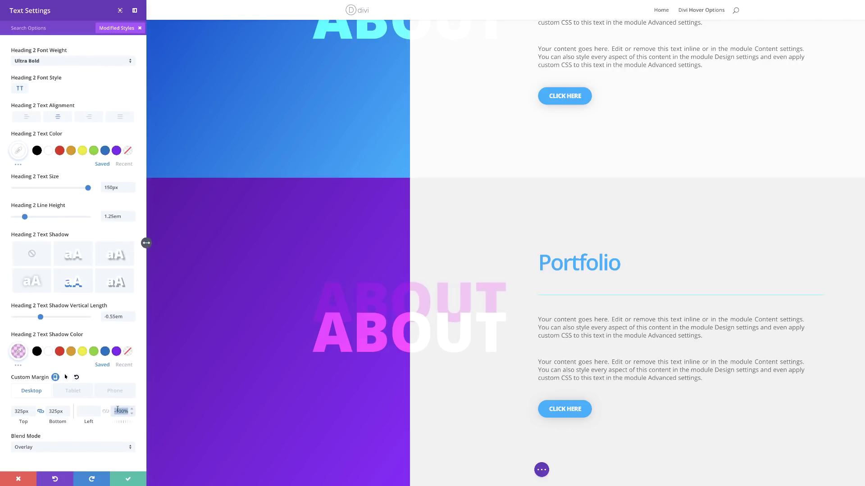
type("-110%")
left_click(120, 483)
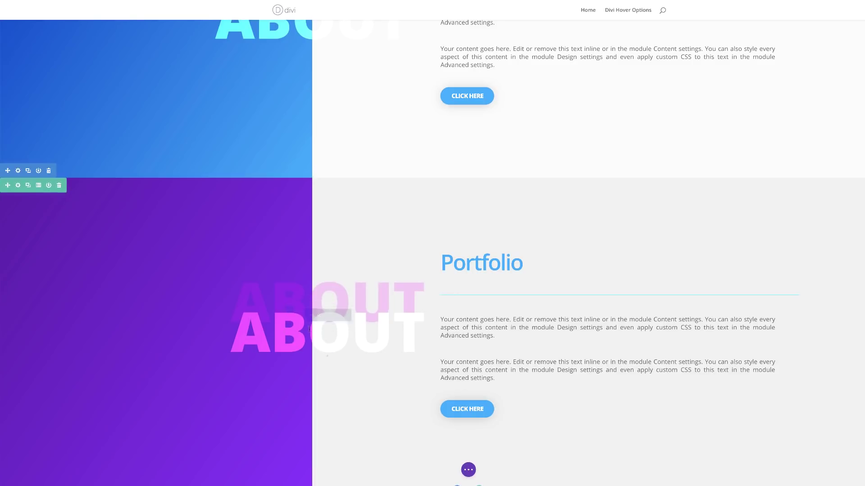
Replace the ABOUT title in the purple section with "WORK".
key("ctrl+a")
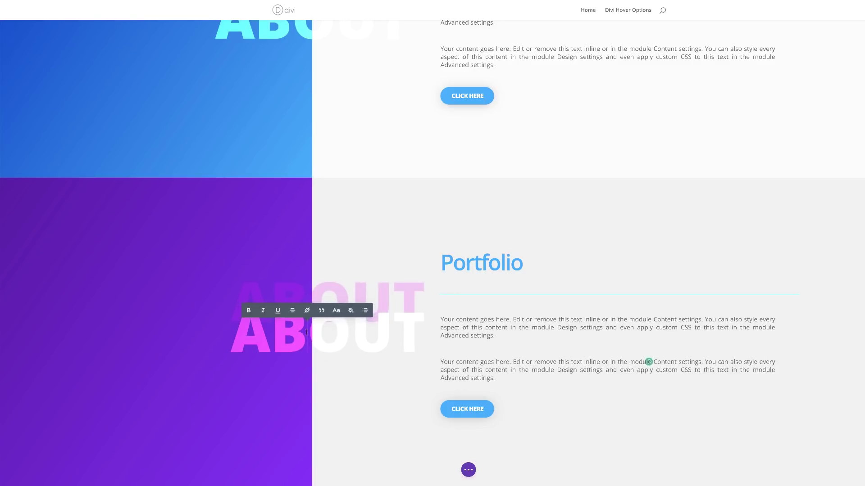
left_click_drag(459, 281, 567, 275)
type("WORK")
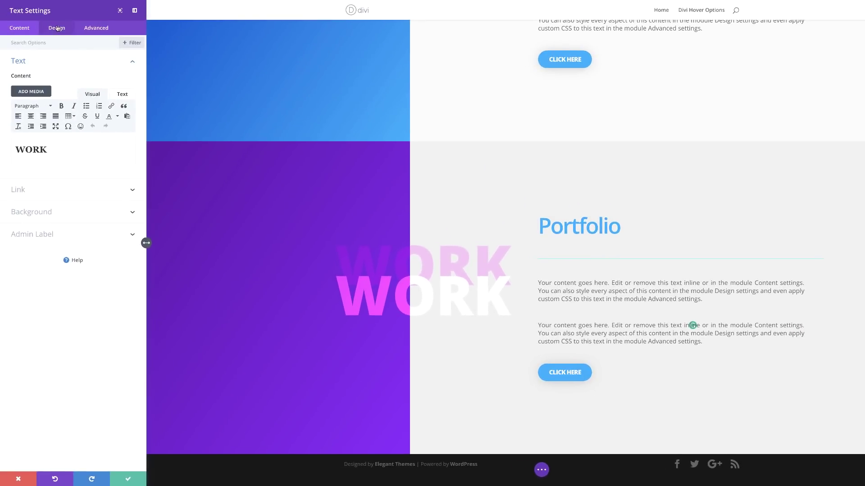
Set the Portfolio heading's Heading 3 text color to #9000ff and save the text settings.
left_click(57, 28)
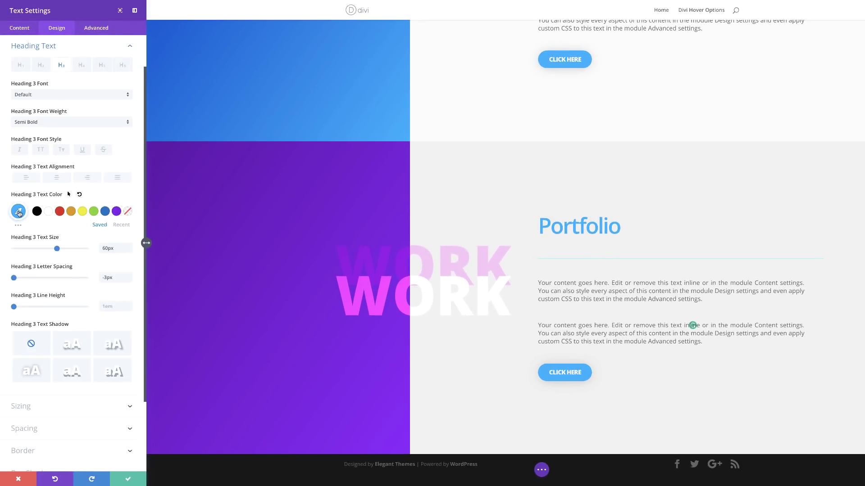
left_click(16, 215)
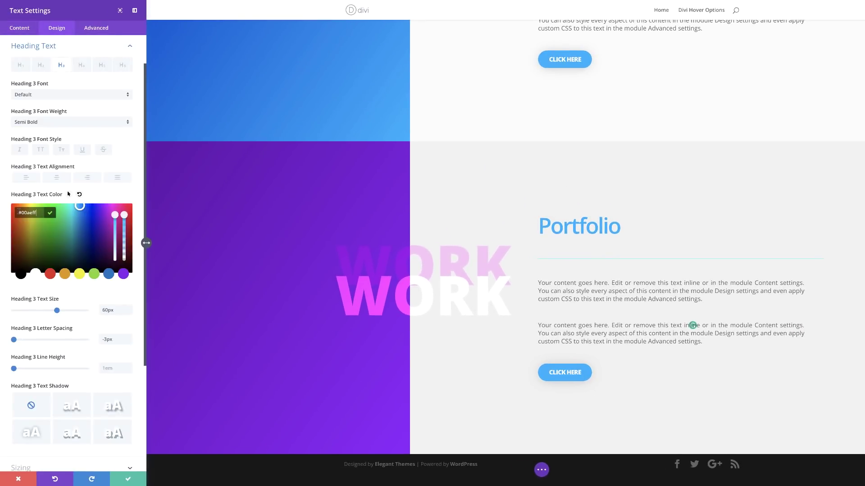
type("#9000ff")
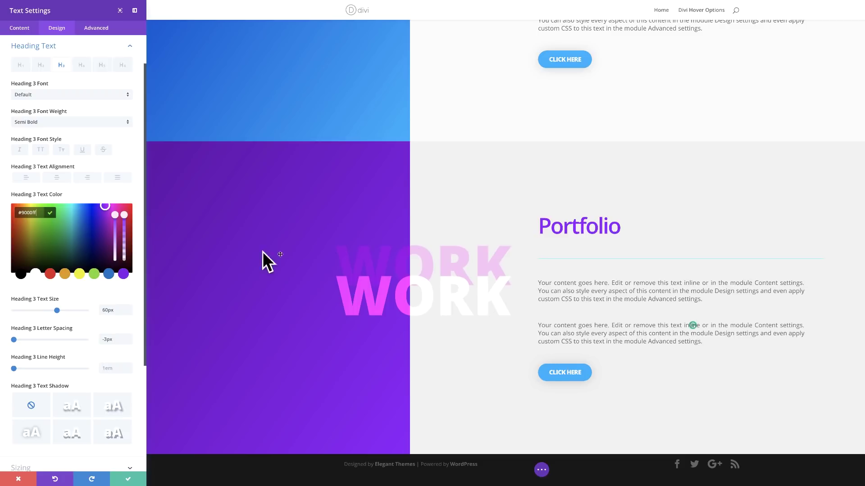
left_click(126, 480)
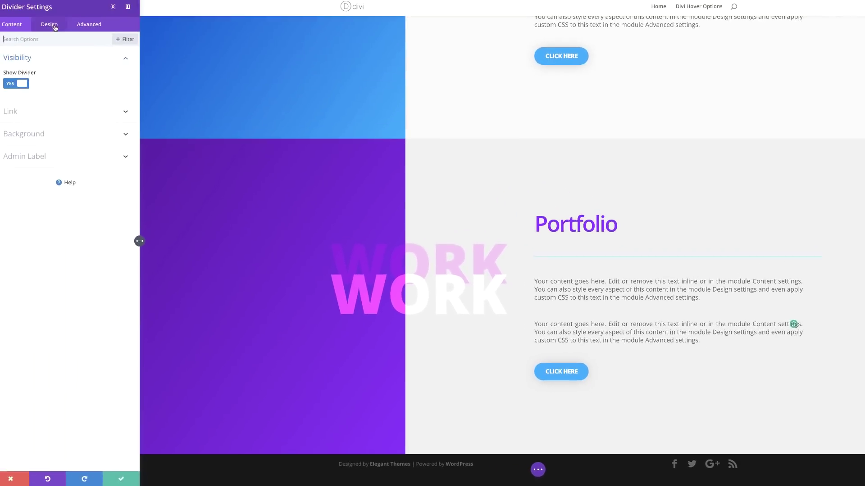
Set the color of the divider below the Portfolio heading to #ff00ff and save the divider settings.
left_click(62, 33)
left_click(29, 63)
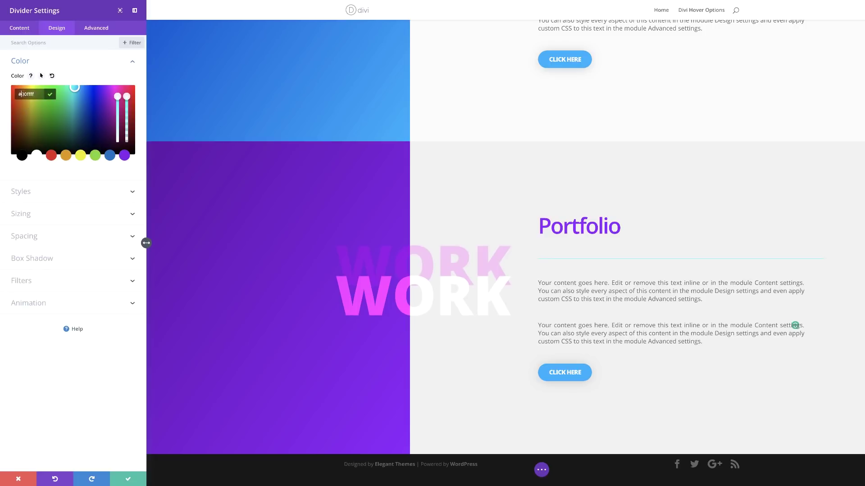
left_click(116, 87)
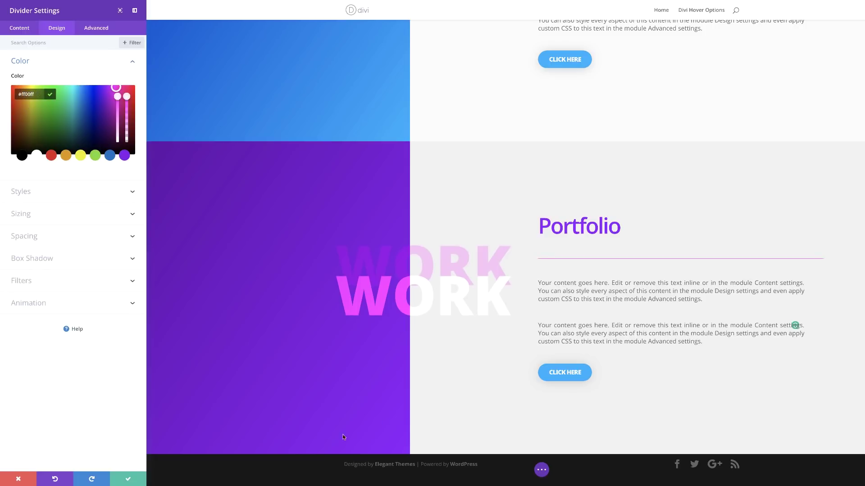
left_click(130, 479)
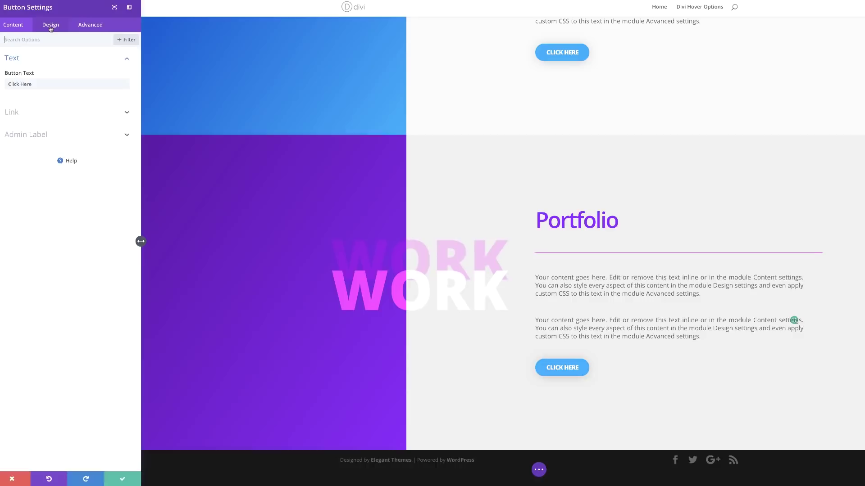
Set the background color of the Portfolio section's button to #9000ff and save the button settings.
left_click(57, 28)
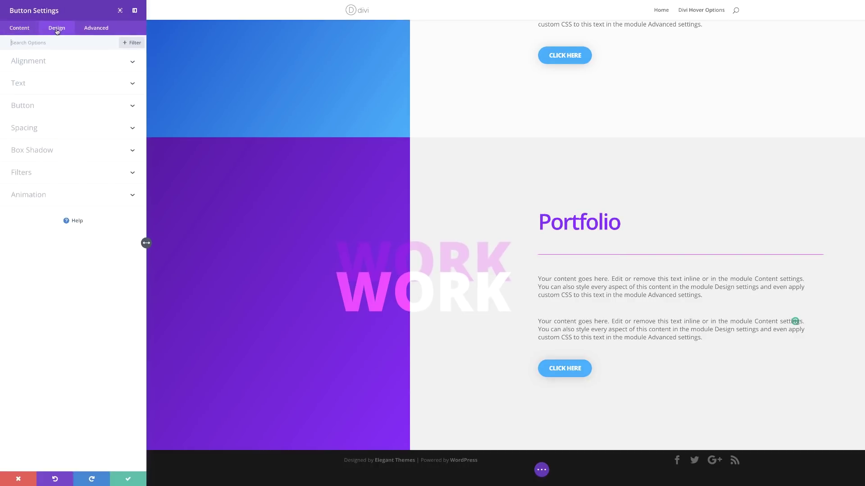
left_click(36, 111)
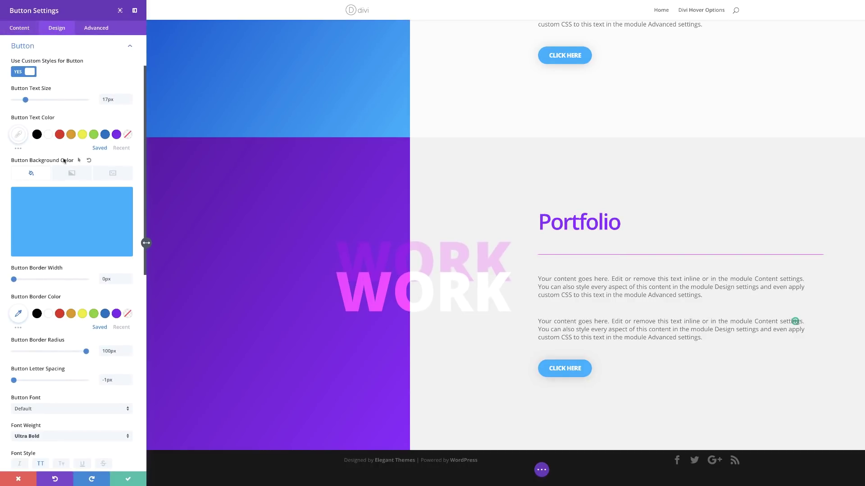
left_click(74, 220)
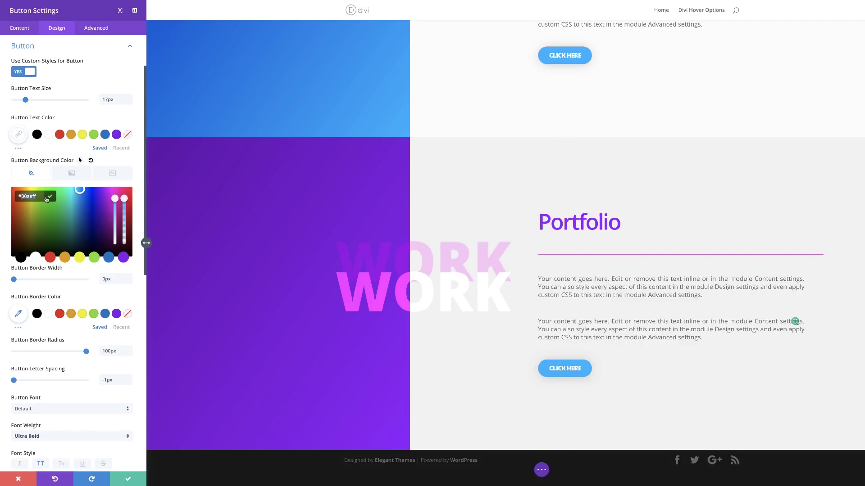
type("#9000ff")
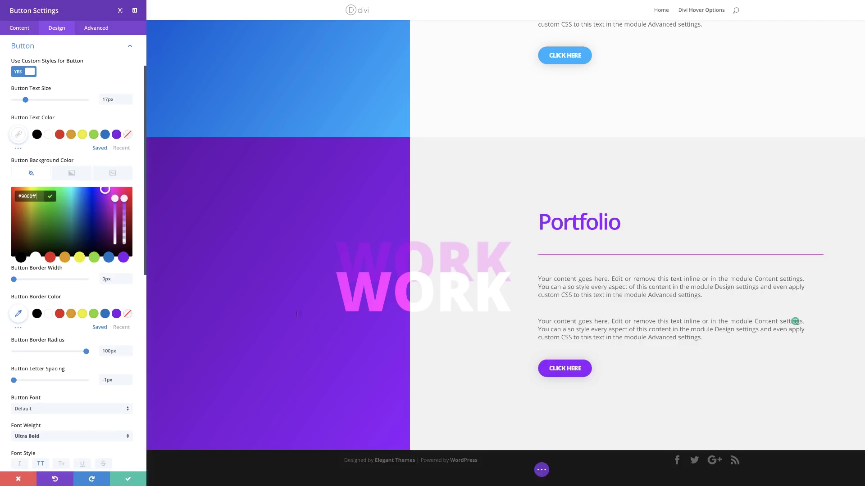
left_click(128, 481)
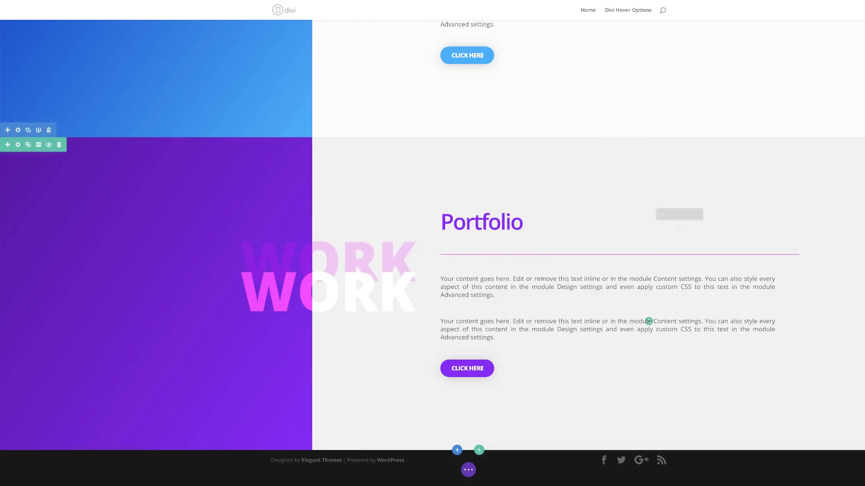
scroll(340, 280, "up", 5)
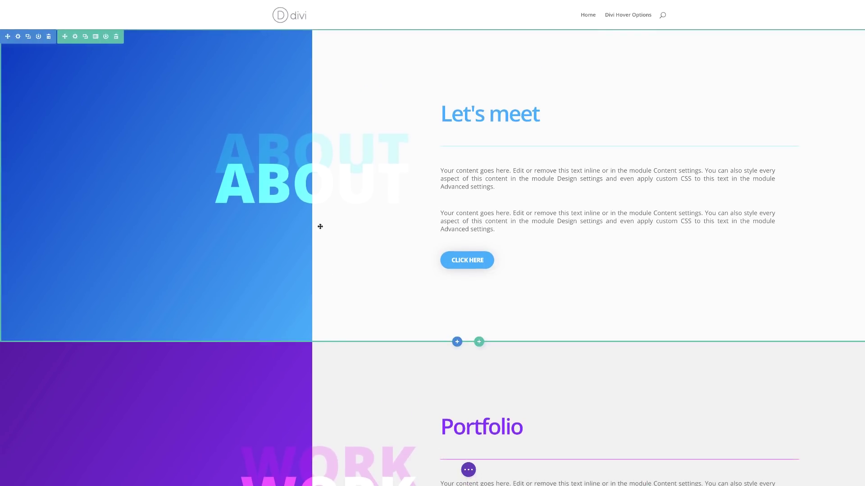